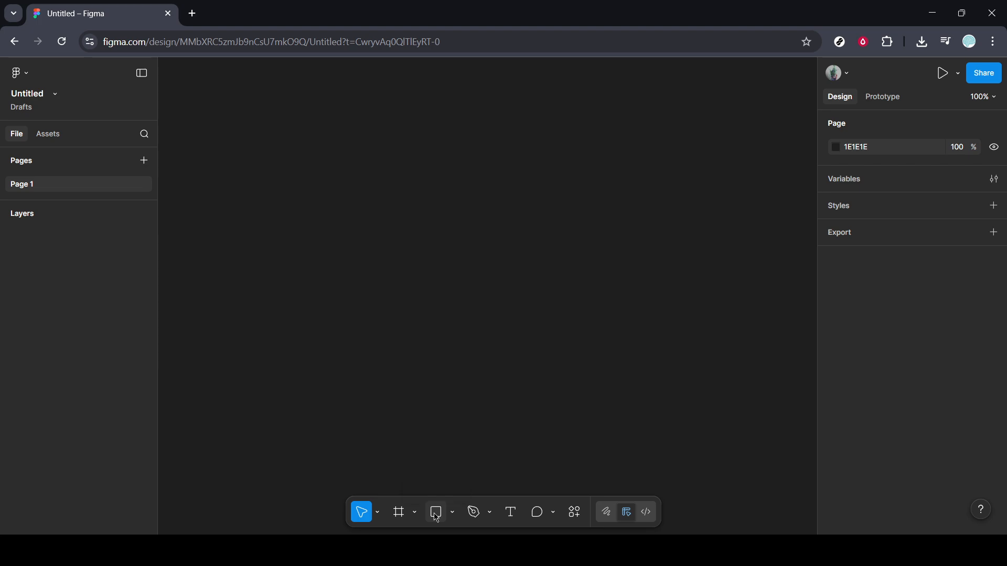
Step: Draw a large rectangle on the canvas and enlarge it to about 795 × 579
click(437, 518)
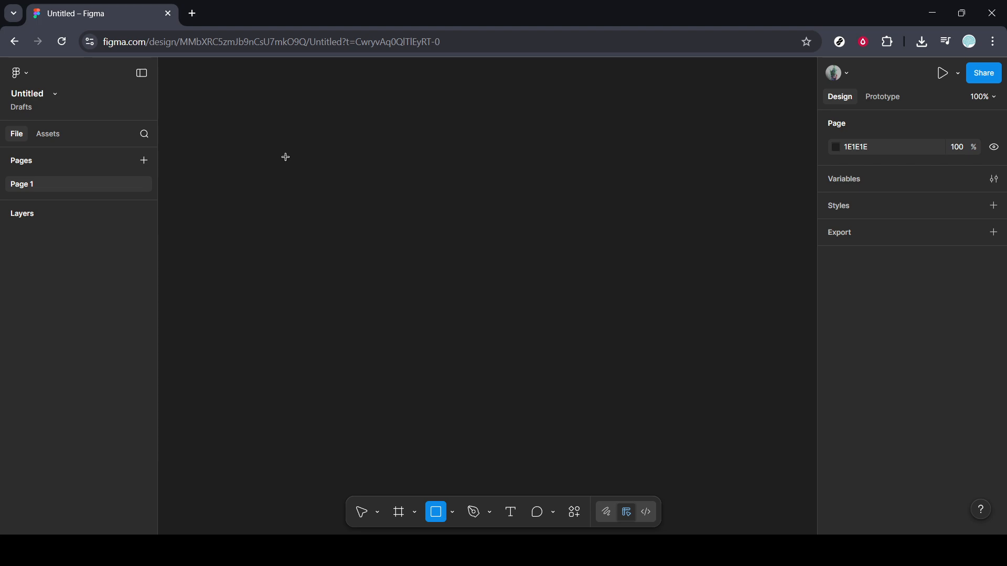
mouse_move(286, 157)
mouse_down()
mouse_move(287, 397)
mouse_move(711, 450)
mouse_move(748, 476)
mouse_up()
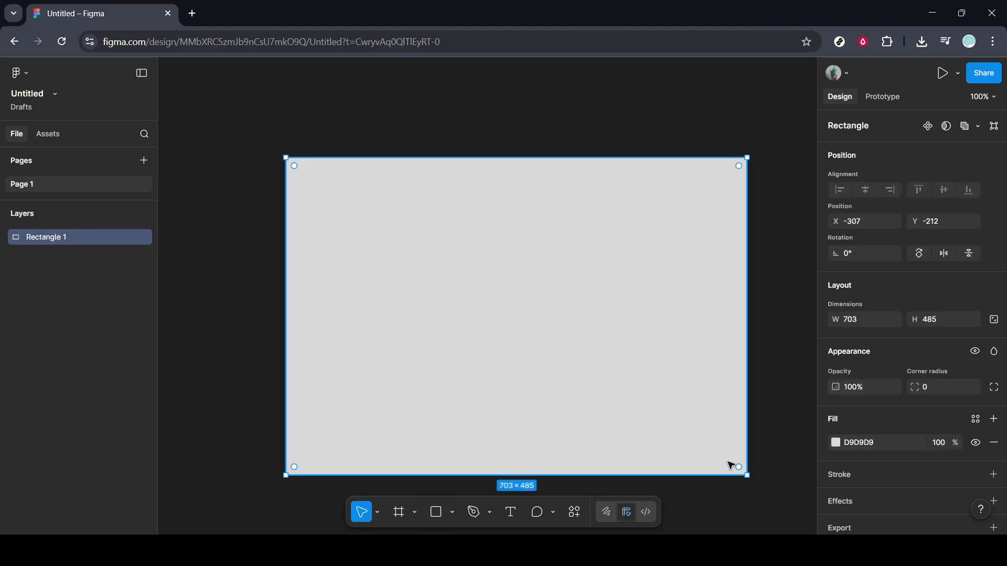
drag(286, 157, 225, 96)
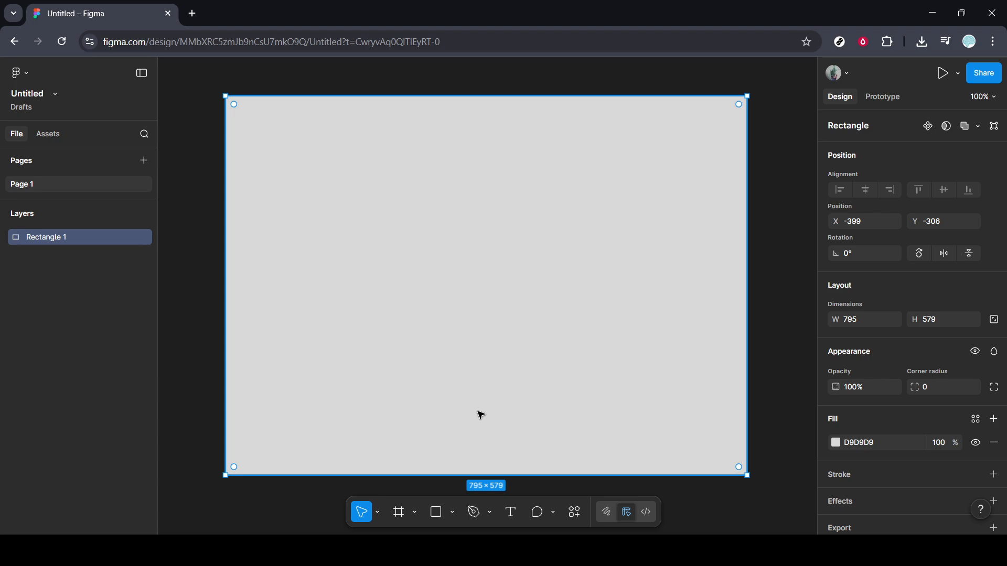
Step: Draw a rectangle of about 326 × 81 along the large rectangle's top edge and fill it with black 000000
click(438, 517)
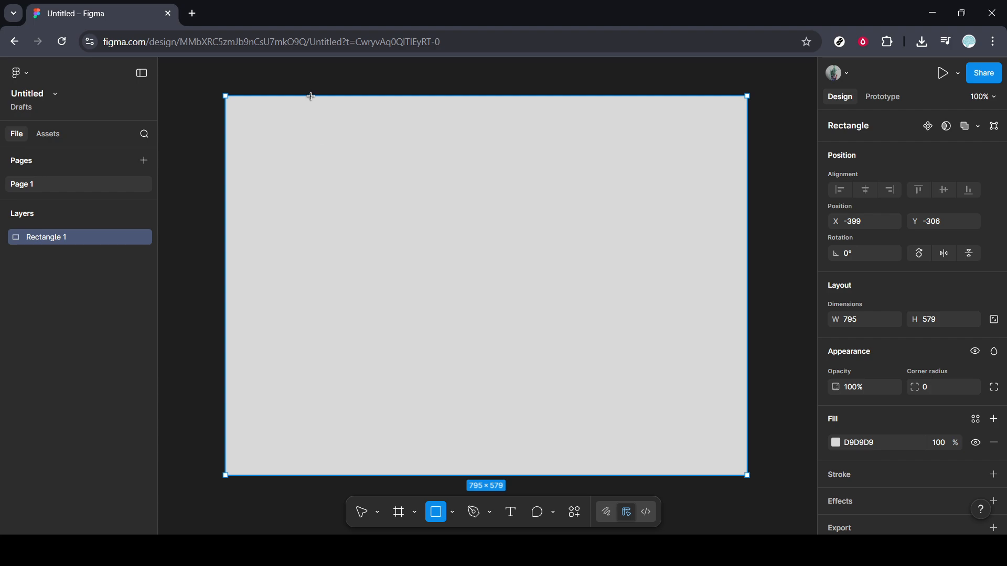
drag(311, 96, 525, 148)
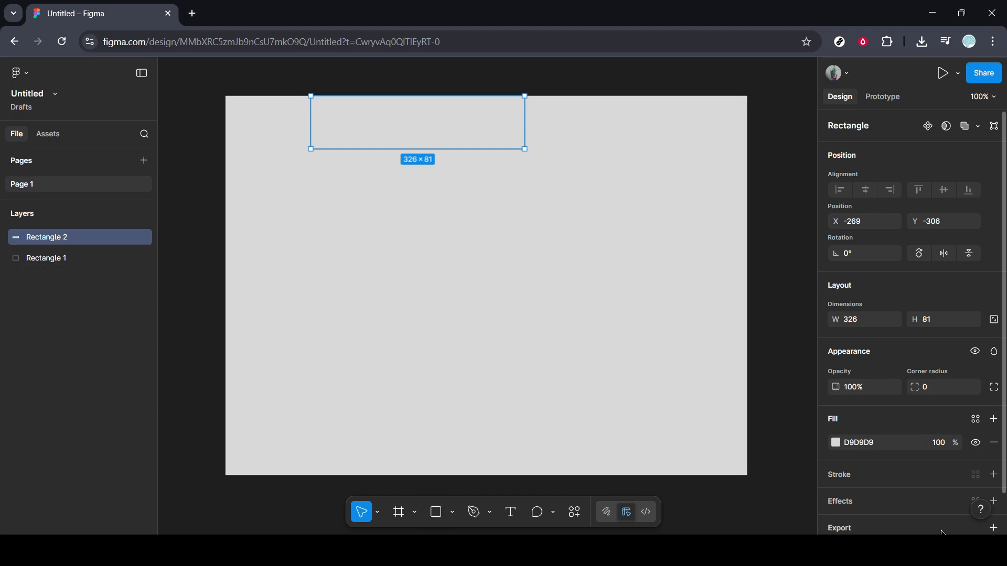
click(841, 447)
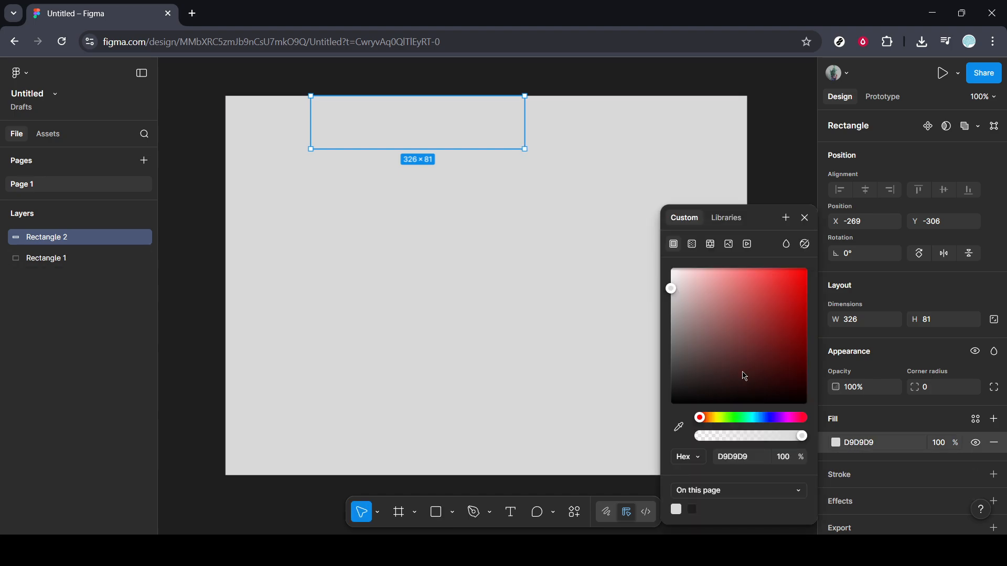
drag(709, 389, 662, 420)
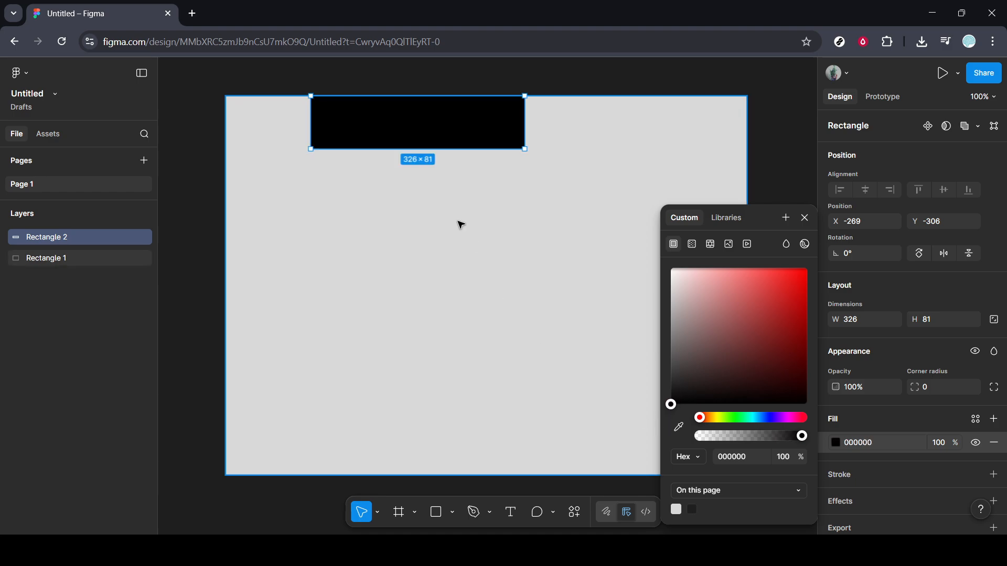
Step: Duplicate the black rectangle twice, placing one copy on the large rectangle's bottom edge and the other on its left edge
key(ctrl+d)
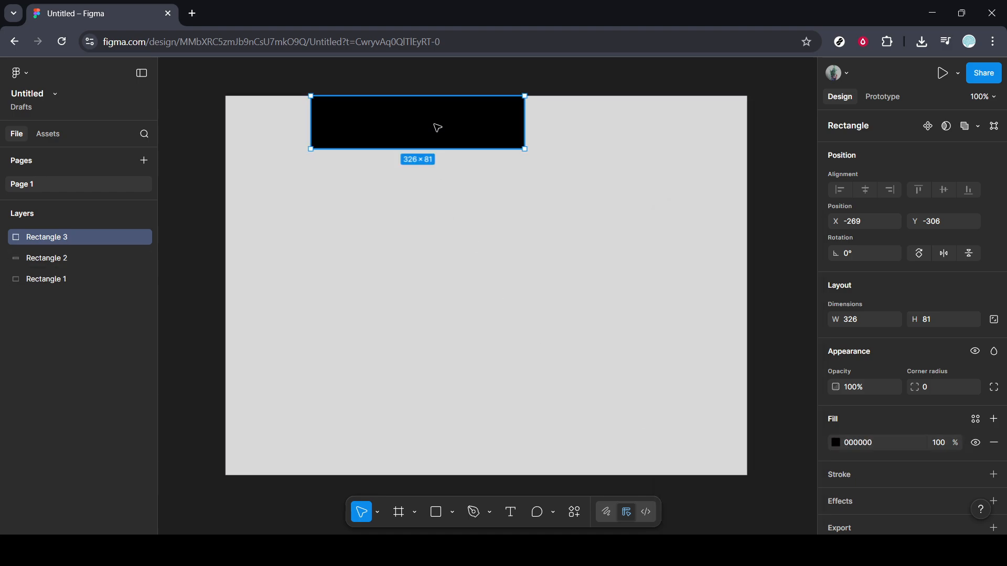
drag(436, 126, 353, 235)
key(ctrl+d)
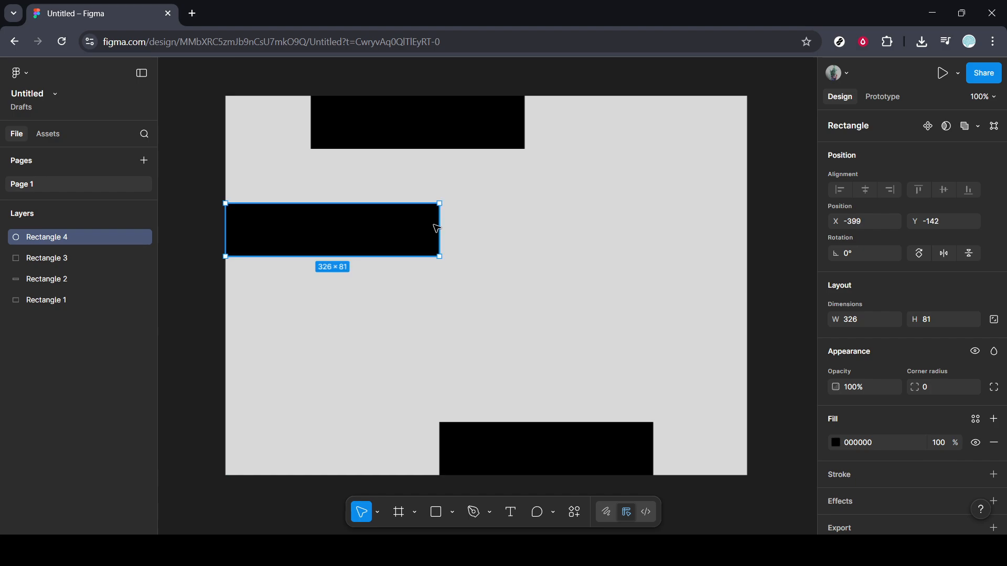
Step: Widen the left-edge black bar to about 508 and stack two copies beneath it, about 434 and 342 wide
drag(438, 227, 557, 265)
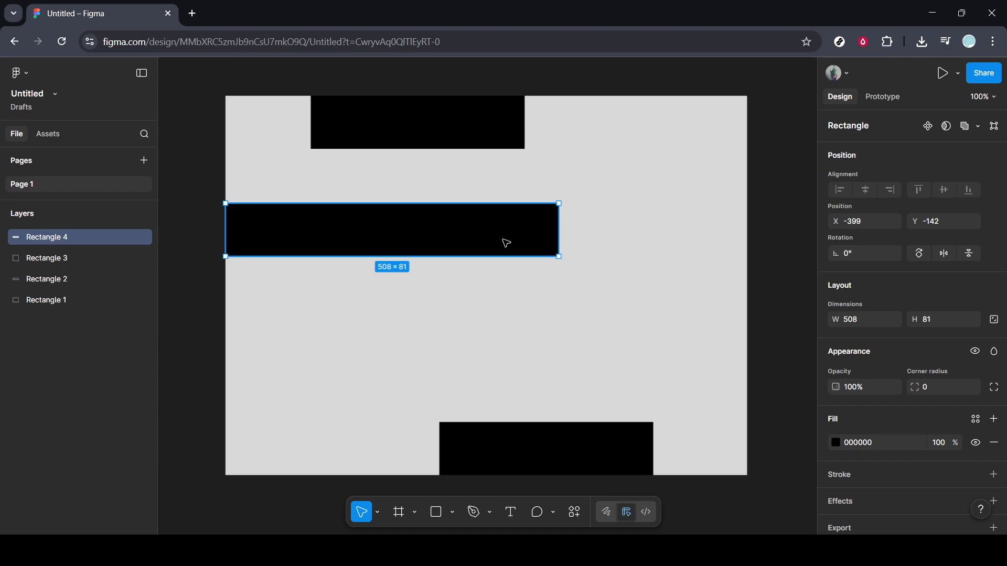
drag(496, 238, 488, 288)
drag(556, 282, 511, 282)
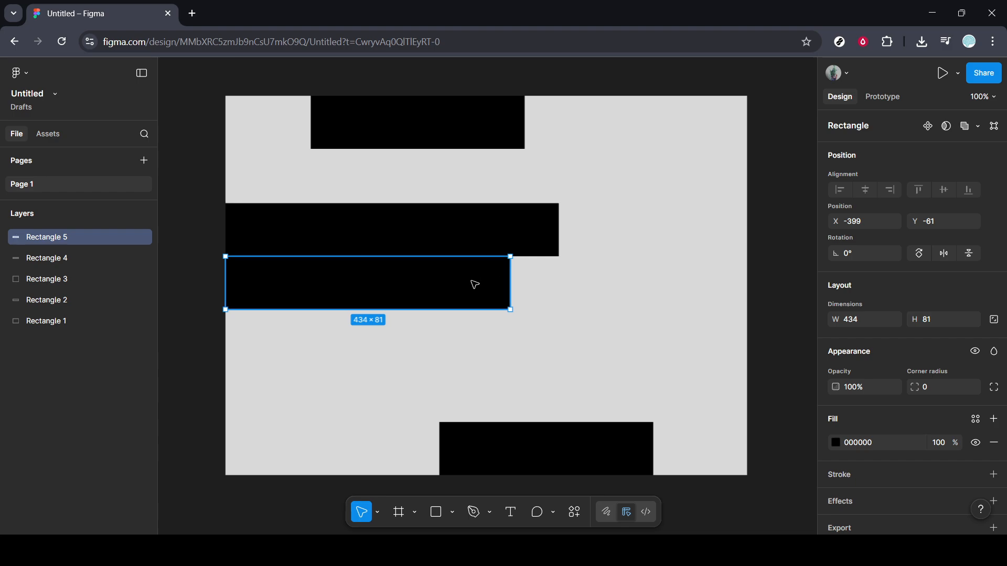
drag(474, 284, 449, 342)
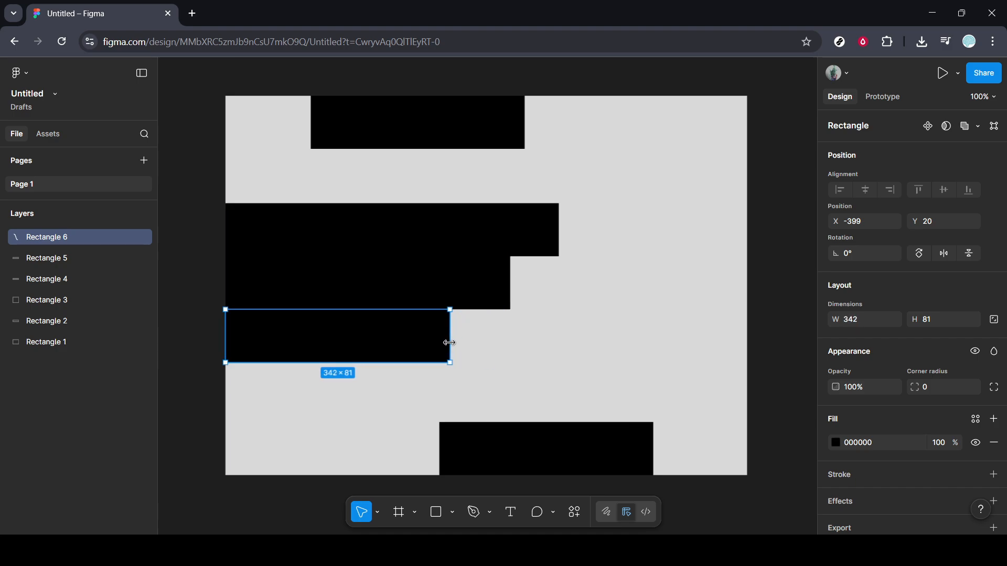
click(555, 357)
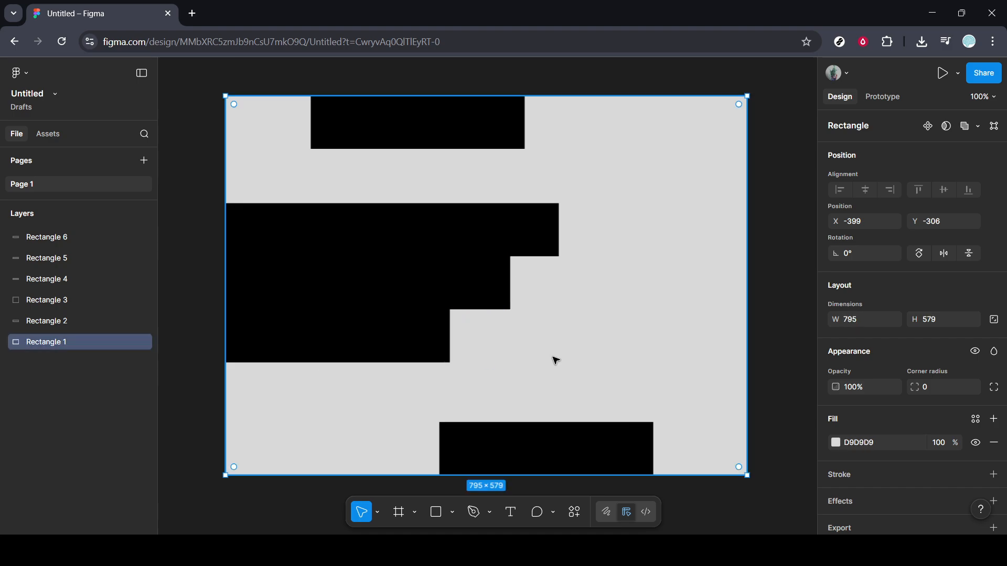
Step: Make the upper two stepped bars taller, the middle one about 134 high, and move the lowest bar down to suit
click(460, 247)
drag(410, 257, 409, 274)
drag(409, 315, 405, 343)
click(399, 296)
drag(375, 309, 374, 341)
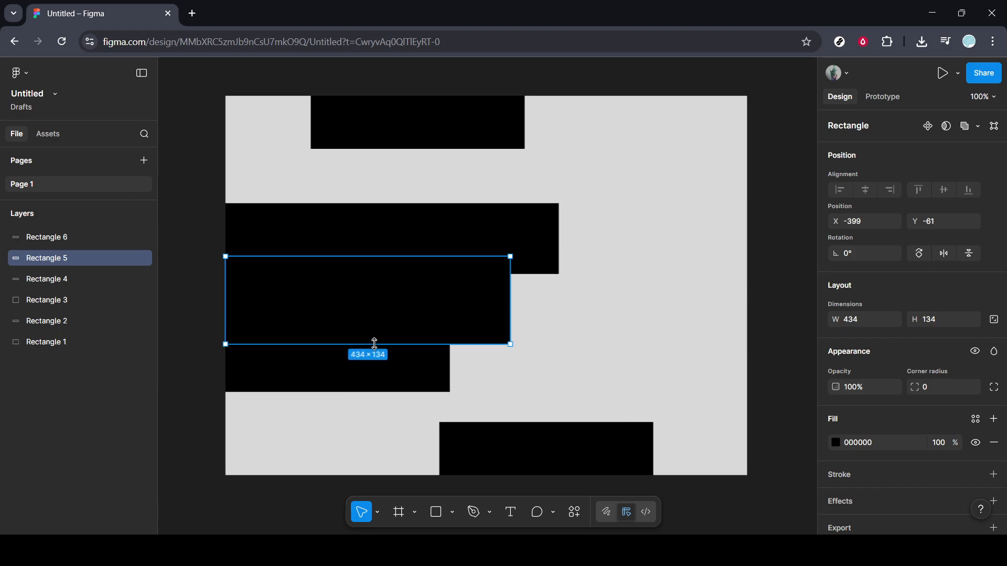
click(648, 344)
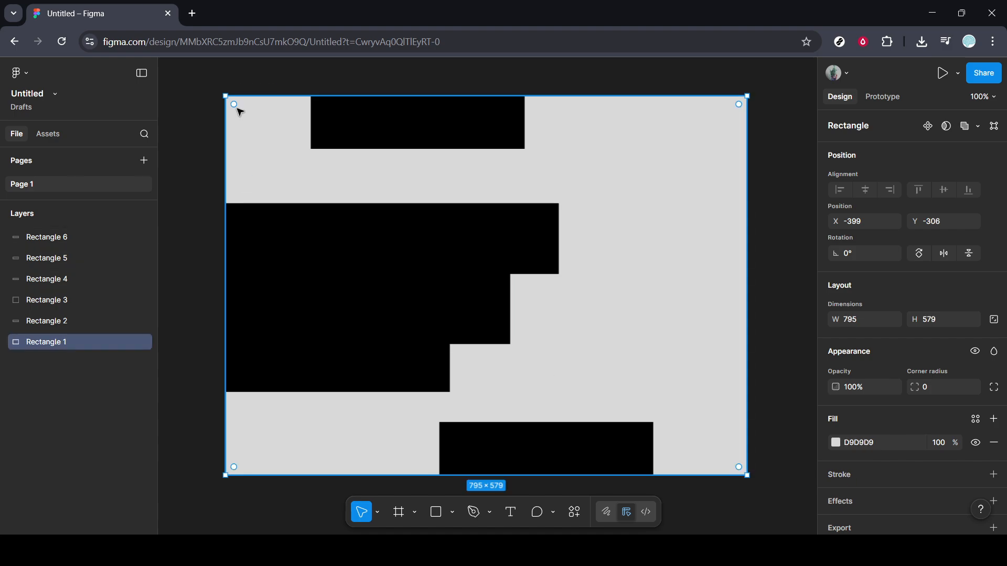
Step: Select all six rectangles and set their corner radius to 20
drag(199, 80, 720, 501)
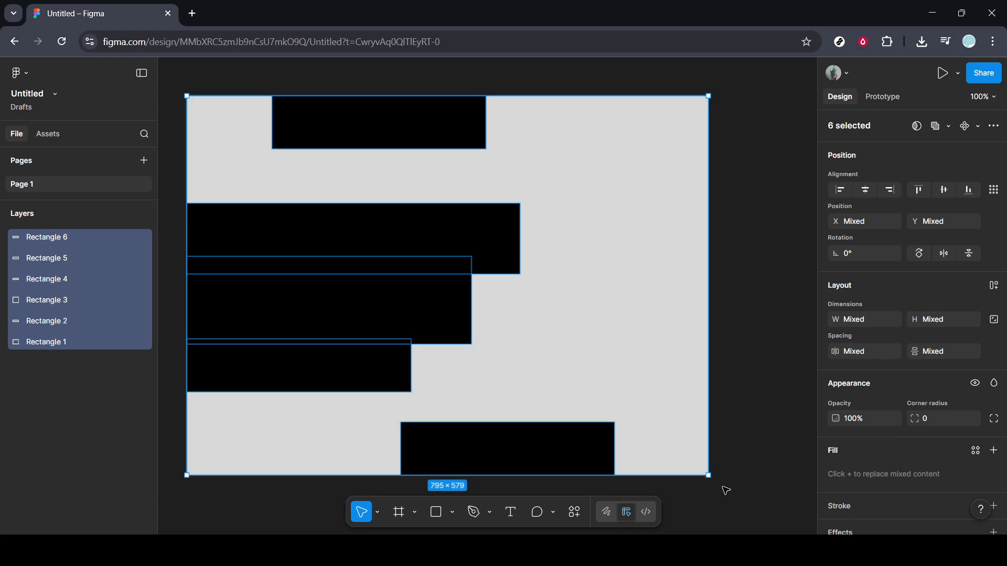
click(936, 420)
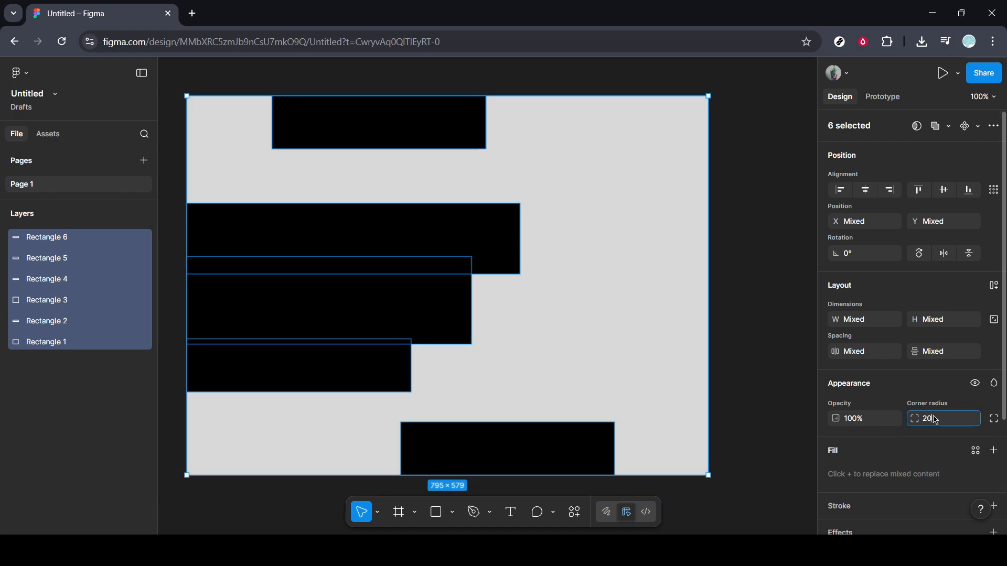
key(Return)
Step: Try a corner radius of 40 on all six rectangles and undo it
click(939, 423)
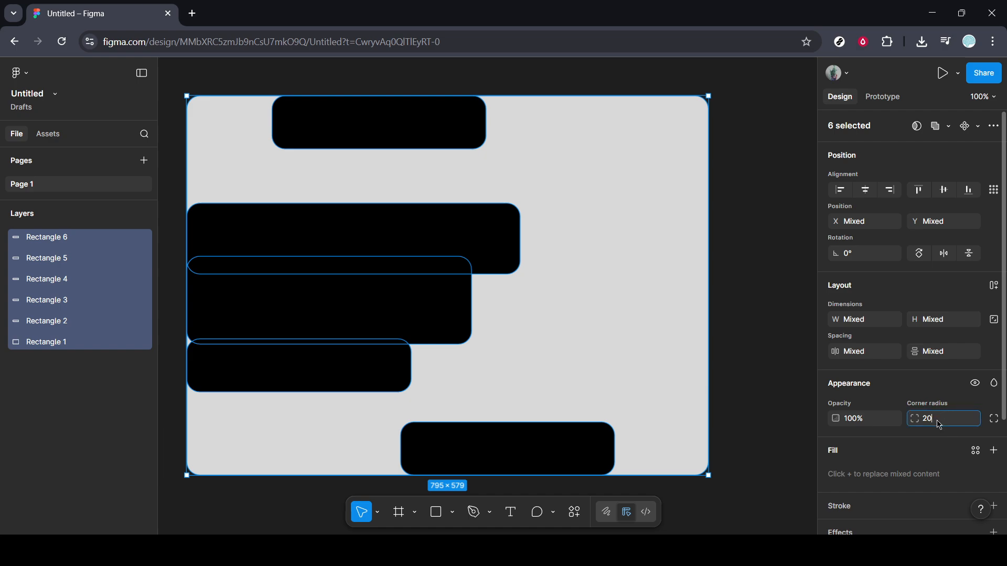
key(Return)
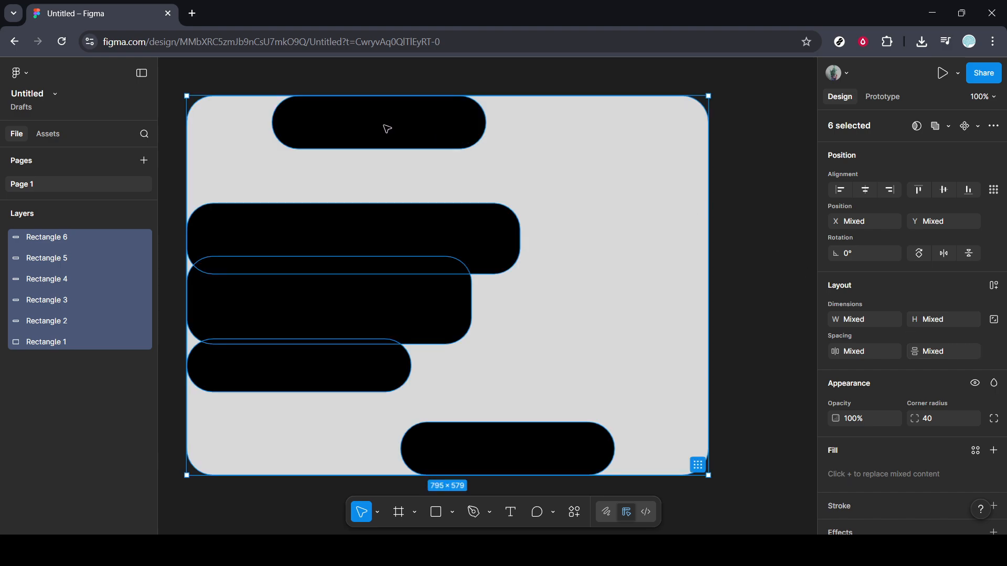
drag(385, 128, 402, 124)
key(ctrl+z)
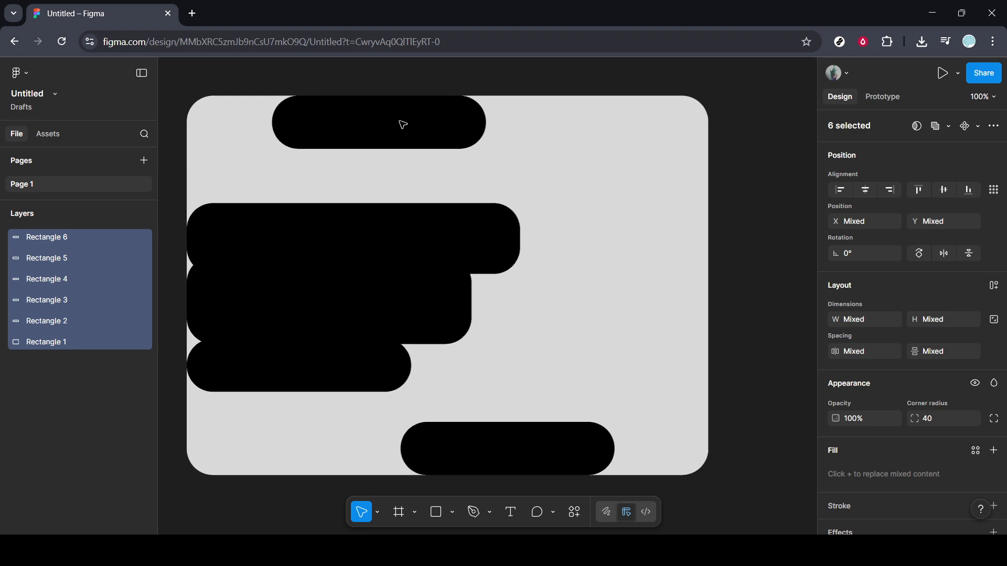
key(ctrl+z)
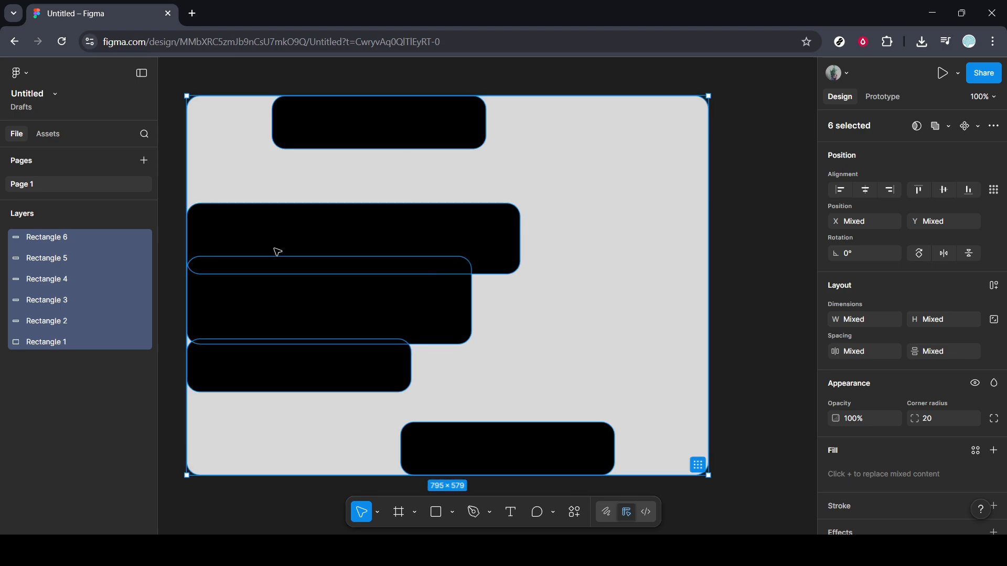
Step: Shift all six rectangles together slightly to the right and down
mouse_move(276, 237)
mouse_down()
mouse_move(268, 234)
mouse_move(286, 238)
mouse_up()
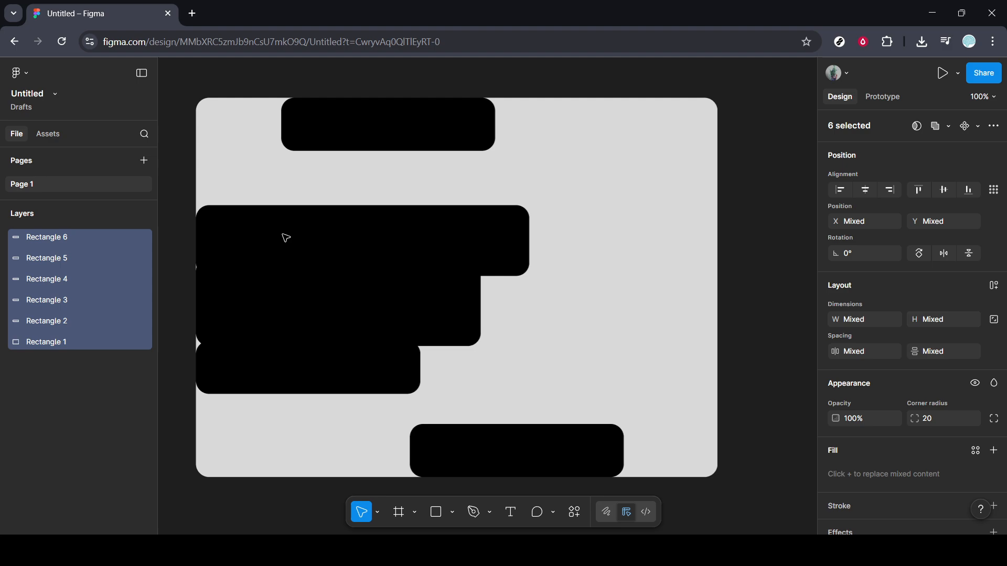
click(572, 285)
mouse_move(387, 243)
mouse_down()
mouse_move(376, 243)
mouse_move(391, 247)
mouse_up()
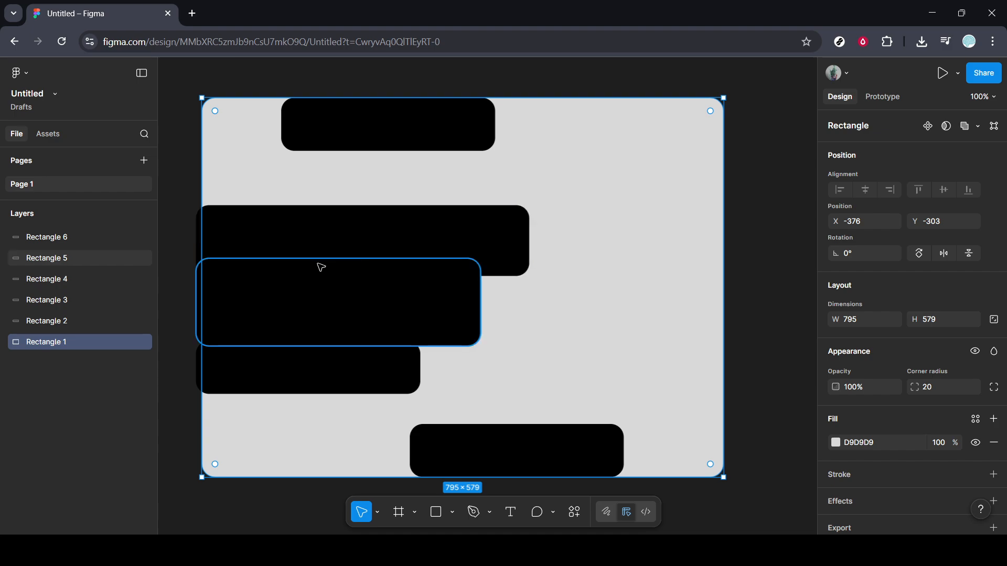
mouse_move(300, 242)
mouse_down()
mouse_move(311, 241)
mouse_move(299, 242)
mouse_up()
Step: Nudge the lowest stepped bar left and up to about X -392, Y 53, overlapping the middle bar and the base's edge
click(278, 371)
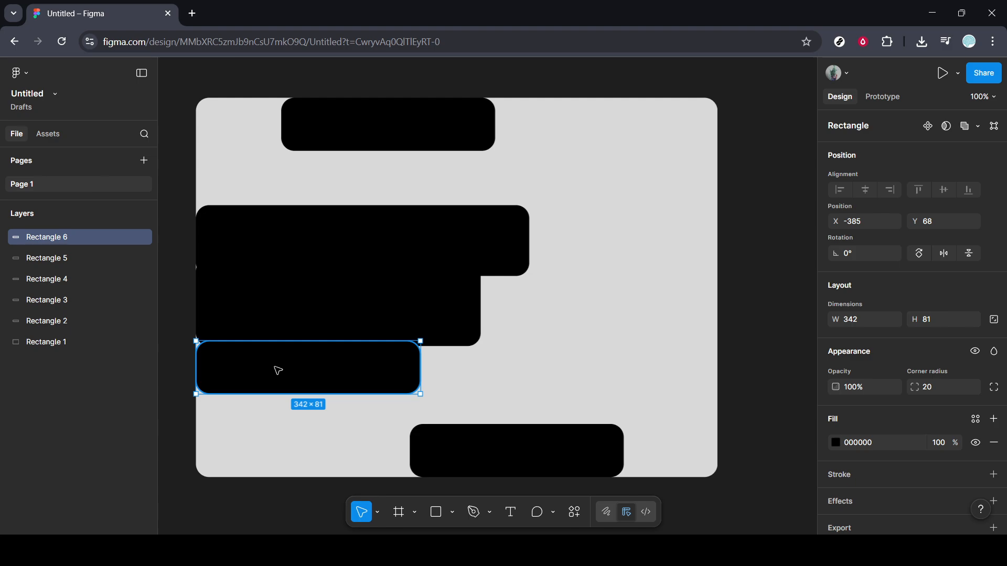
key(Left)
key(Left)
key(Left)
key(Left)
key(Left)
key(Up)
key(Up)
key(Up)
key(Up)
key(Up)
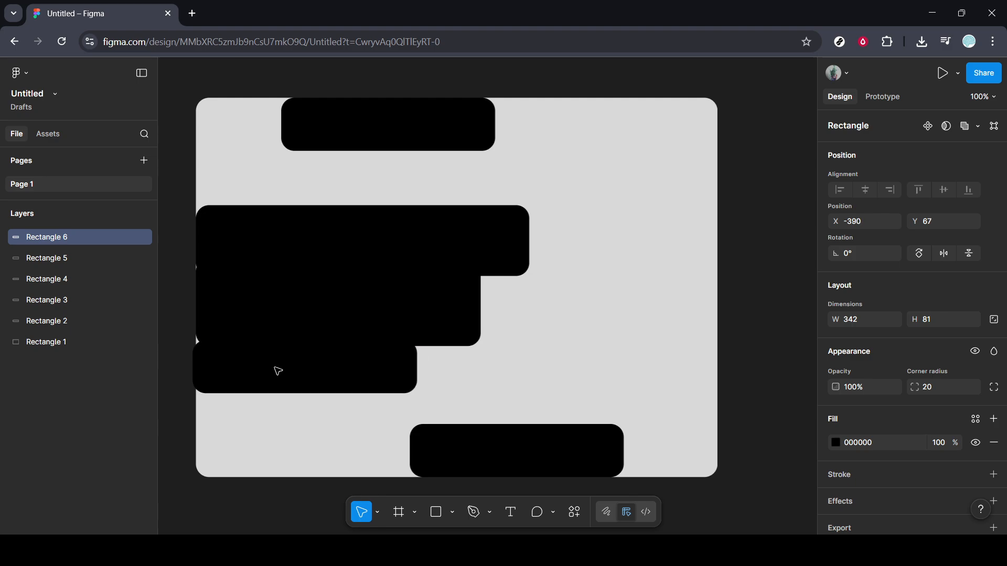
key(Up)
key(Up)
key(Up)
key(Up)
key(Up)
key(Up)
key(Up)
key(Up)
key(Up)
key(Up)
key(Left)
key(Left)
key(Left)
key(Left)
key(Left)
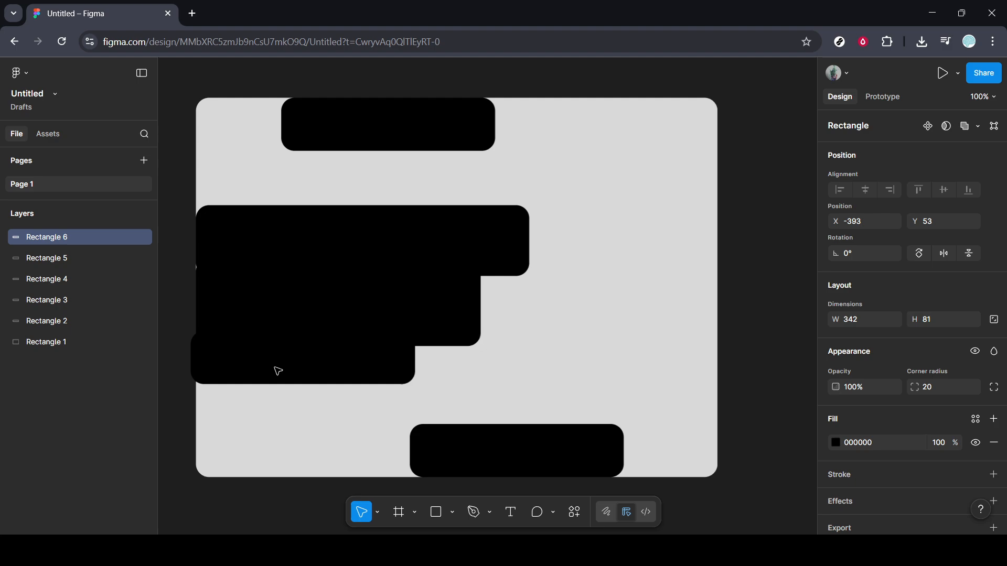
key(Right)
key(Right)
key(Right)
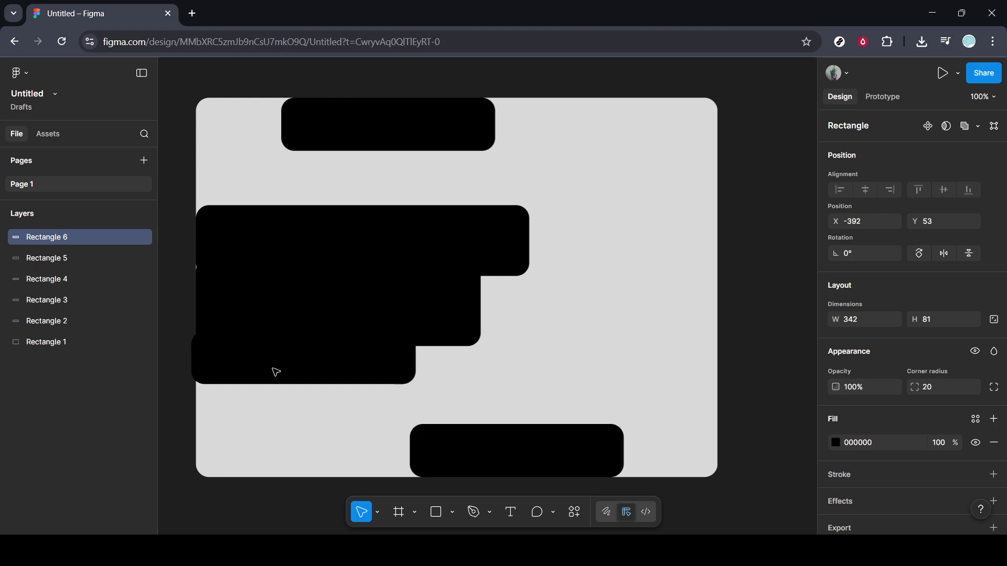
Step: Select all six rectangles and subtract the black shapes from the large gray rectangle
drag(175, 76, 743, 486)
scroll(794, 385, down, 3)
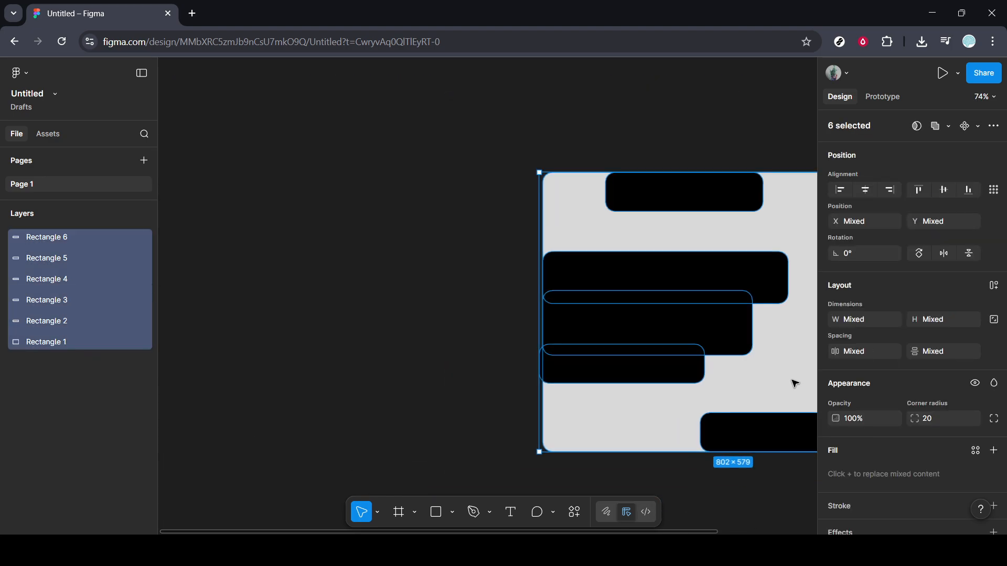
drag(704, 534, 825, 526)
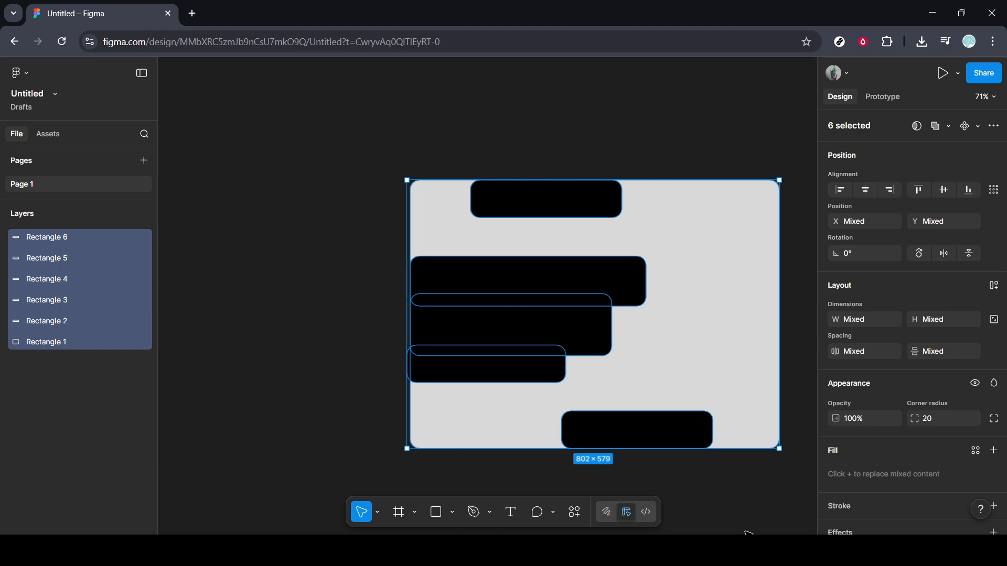
click(376, 164)
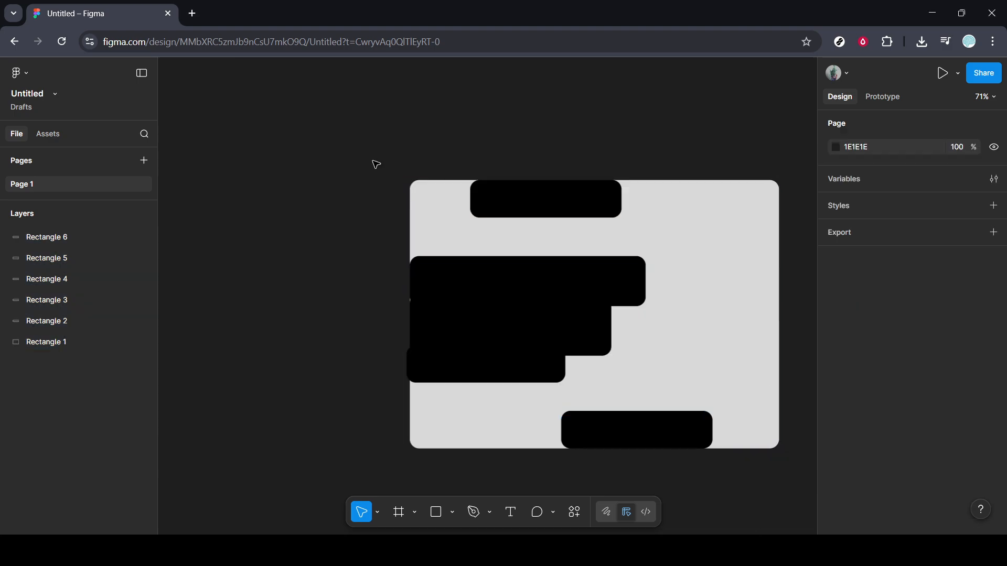
drag(353, 139, 795, 475)
click(950, 132)
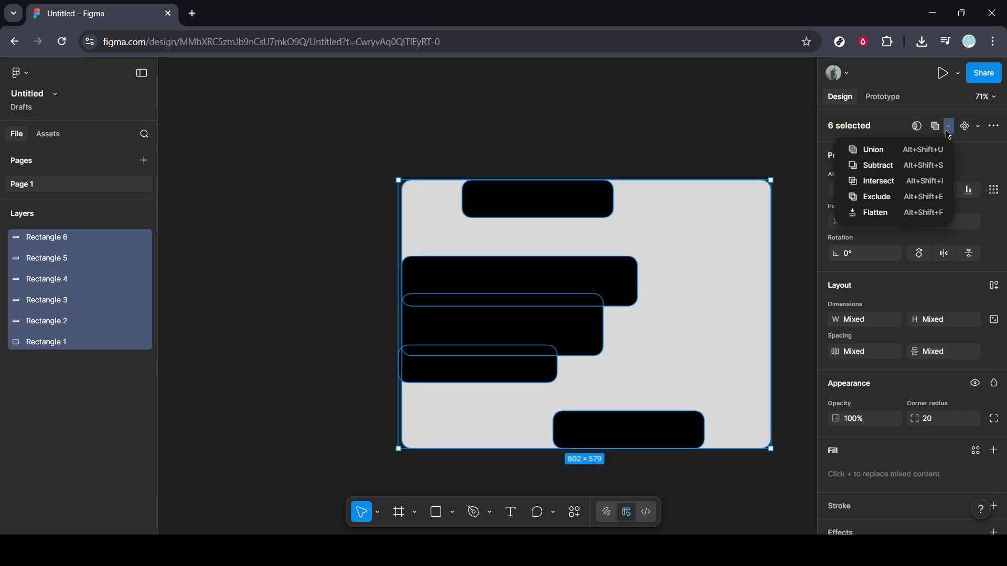
click(888, 166)
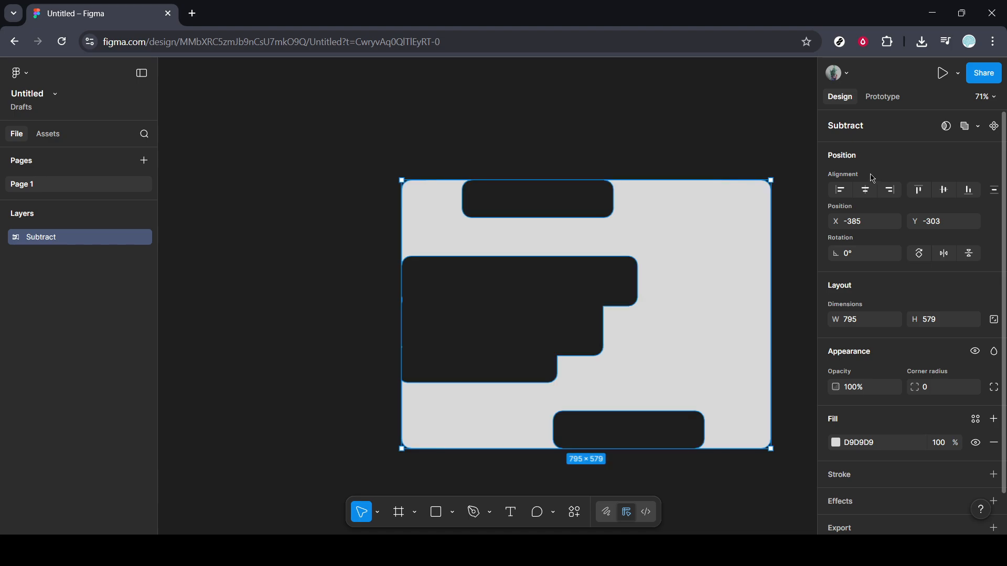
Step: Add a Desktop preset frame of 1440 × 1024 beside the subtracted shape
click(400, 515)
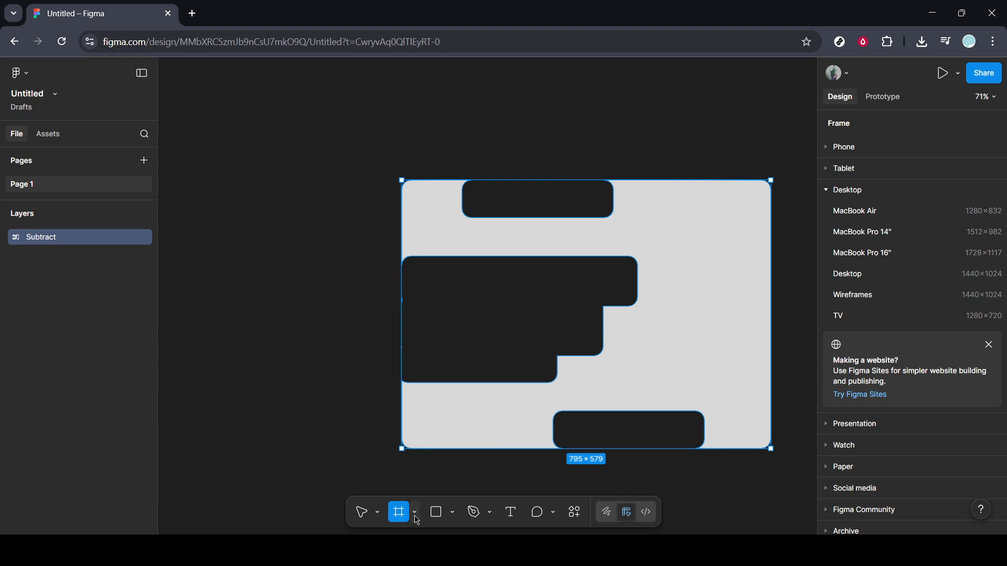
click(415, 514)
click(881, 274)
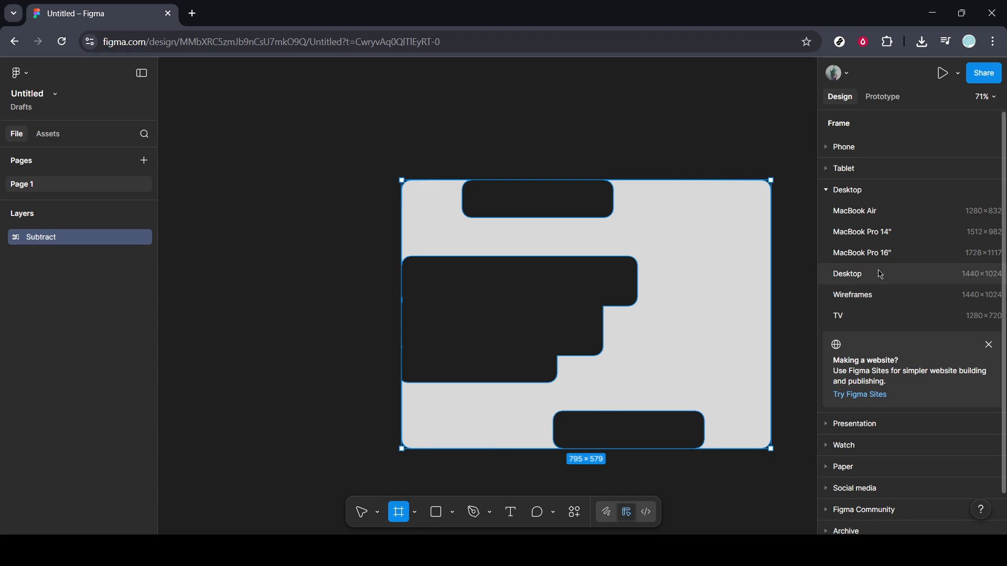
click(864, 276)
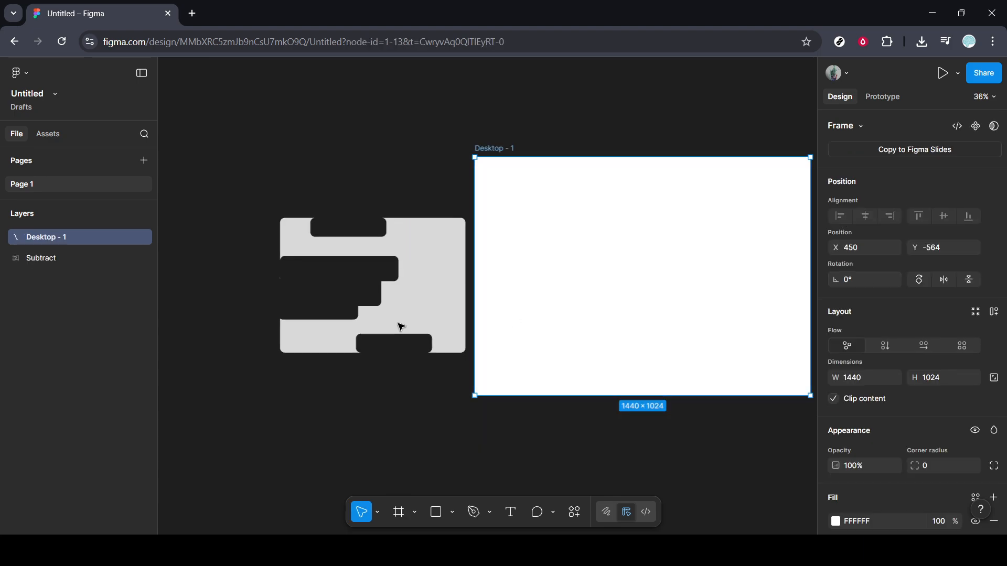
Step: Enlarge the subtracted shape to about 1227 × 826 and place it inside the Desktop frame at about X 138, Y 99
click(410, 300)
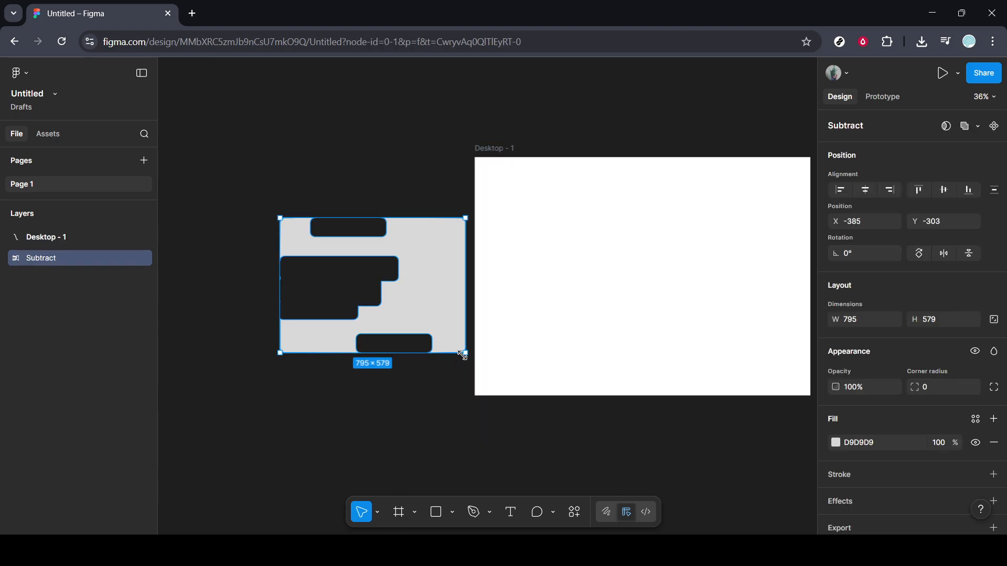
drag(464, 355, 496, 410)
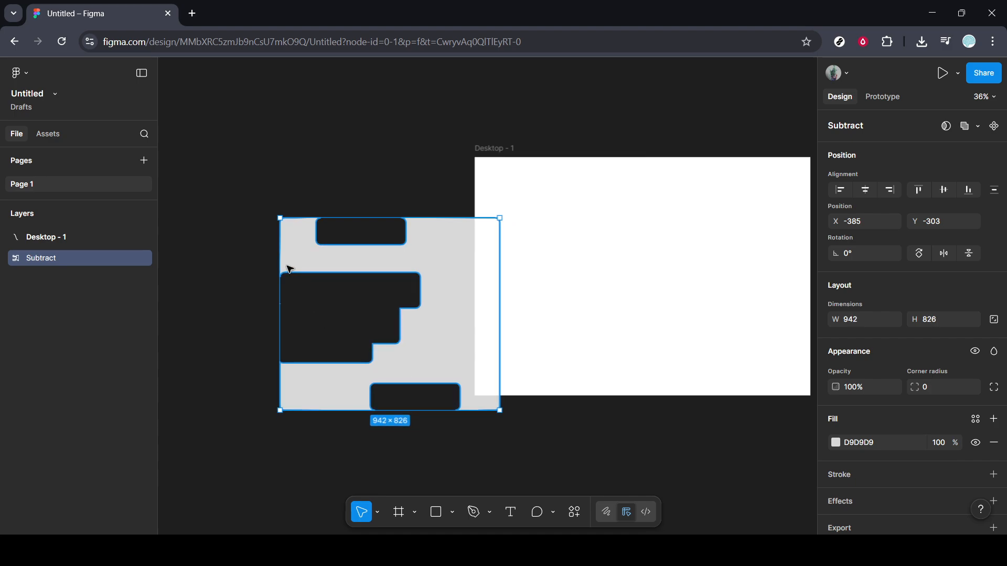
drag(278, 261, 205, 264)
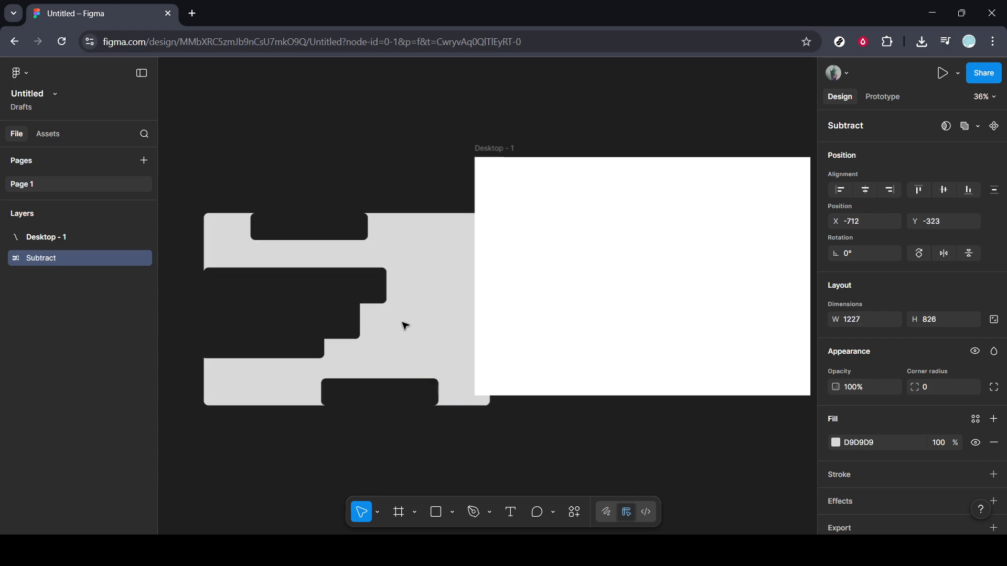
drag(405, 327, 713, 302)
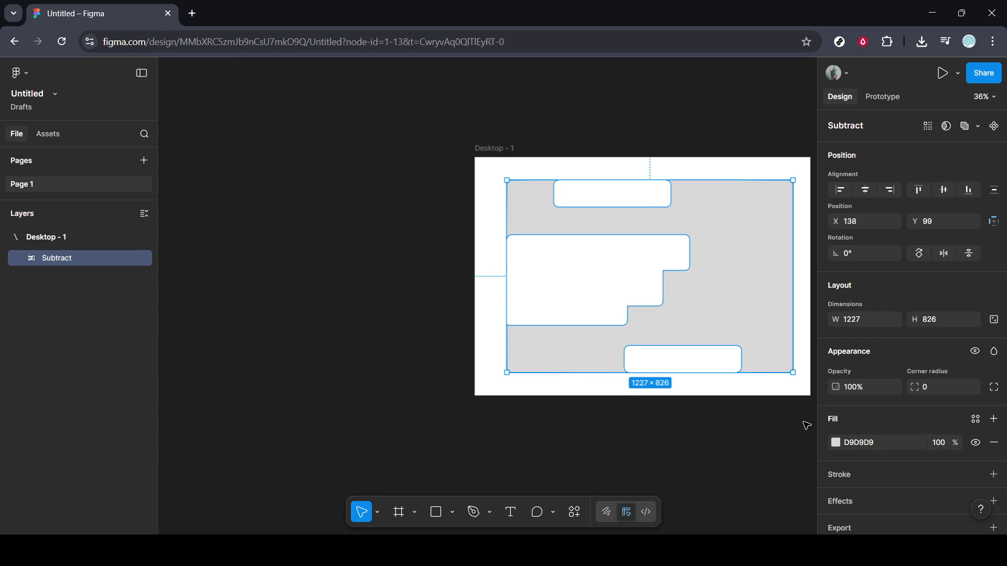
click(566, 165)
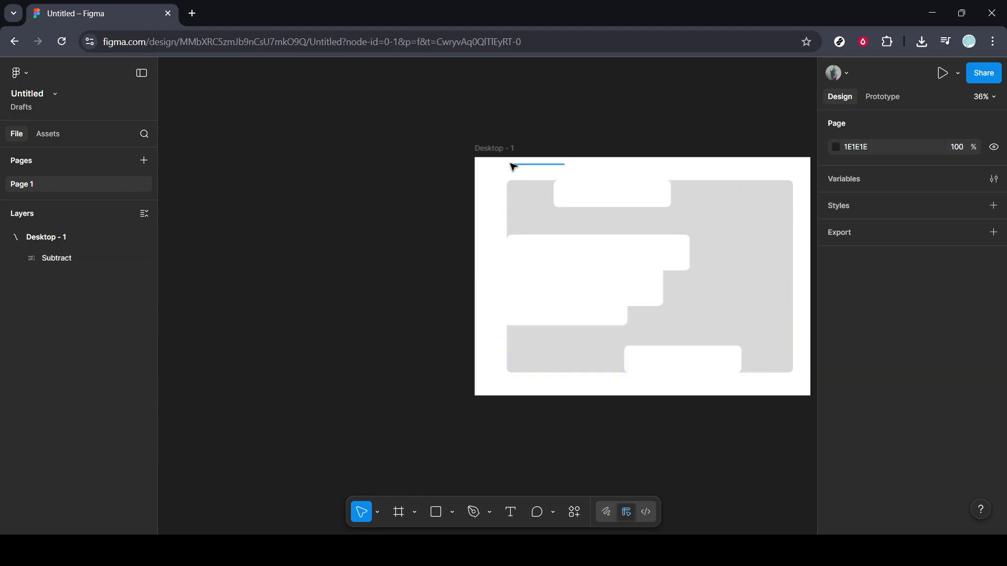
Step: Set the subtracted shape's corner radius to 20
click(745, 317)
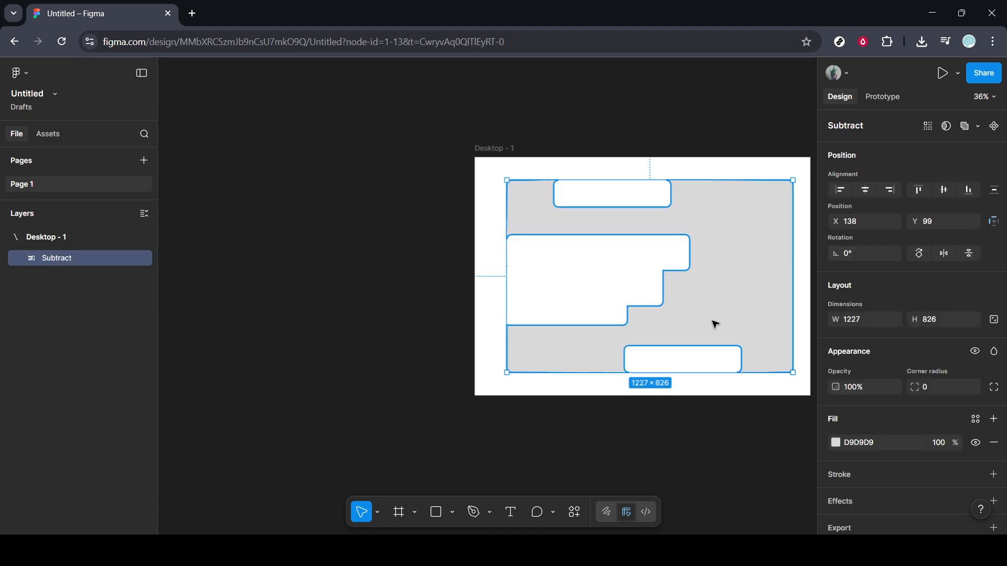
click(945, 393)
text(20)
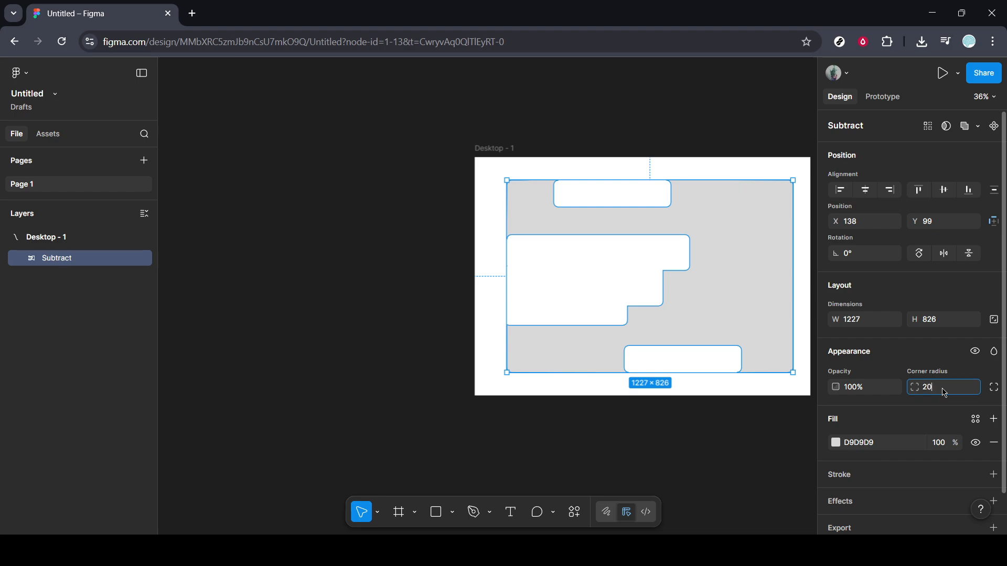
key(Return)
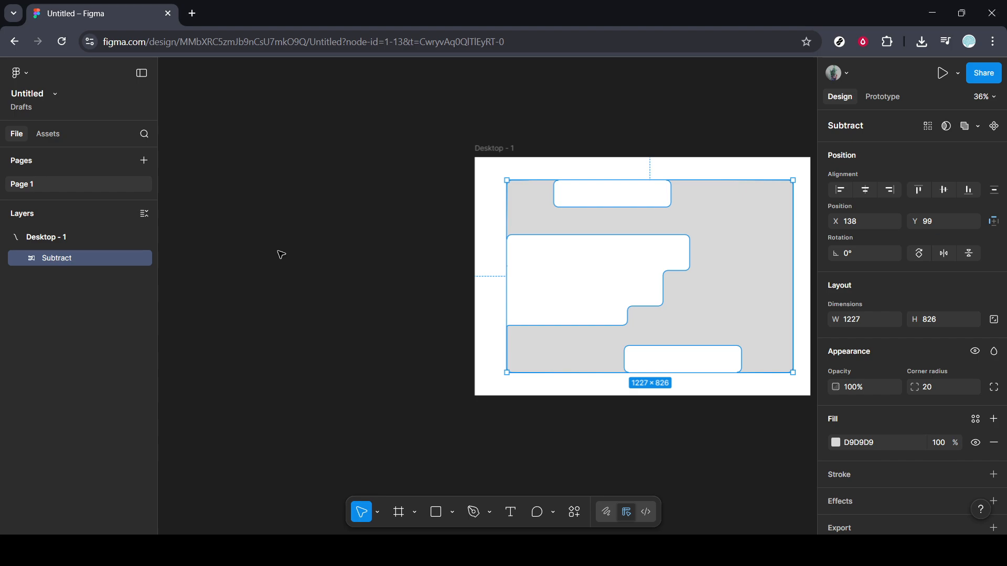
Step: Paste the vintage car street photo, scale it to about 1353 × 902, and place it over the shape in the Desktop frame
key(ctrl+v)
scroll(305, 276, down, 3)
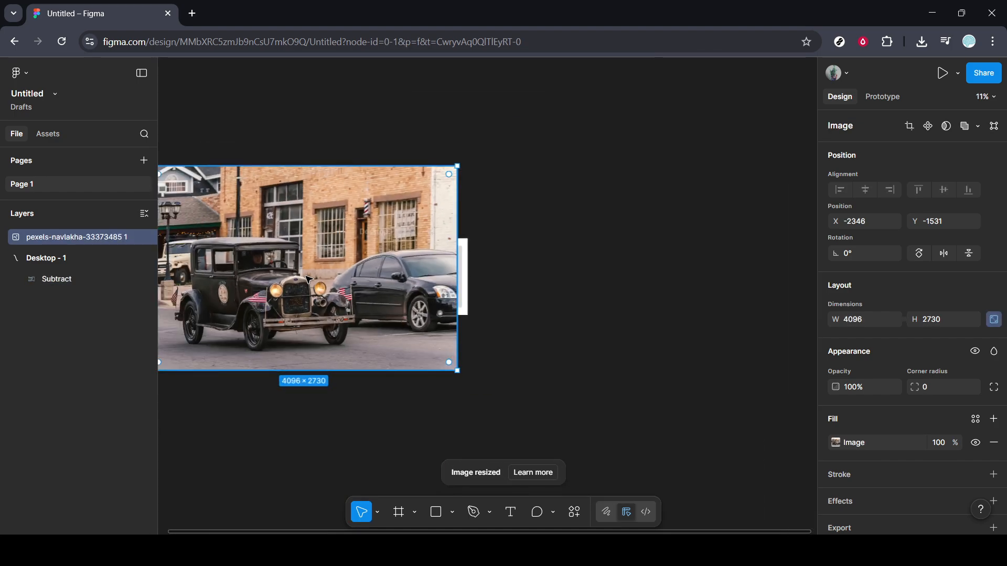
drag(230, 197, 373, 227)
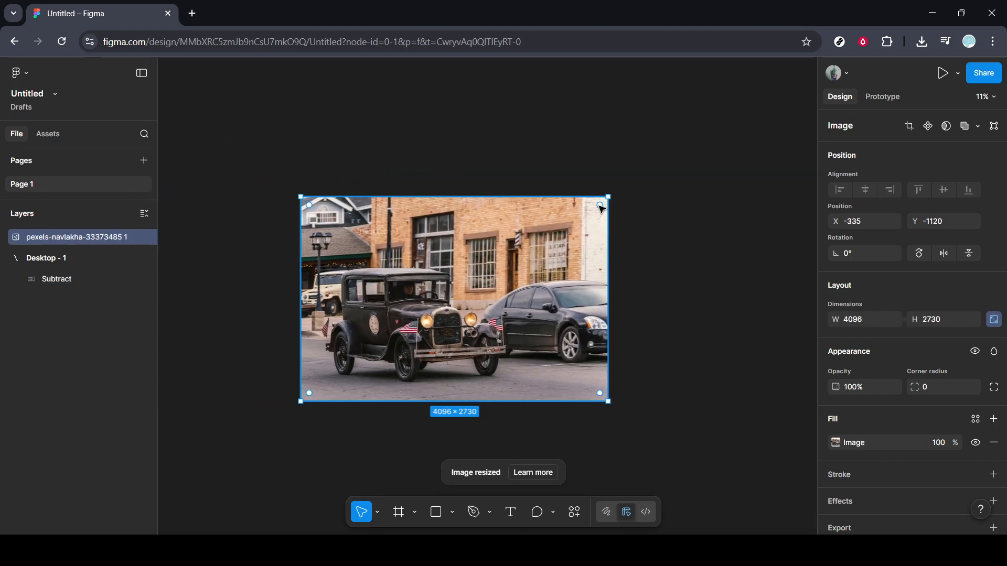
drag(609, 197, 403, 334)
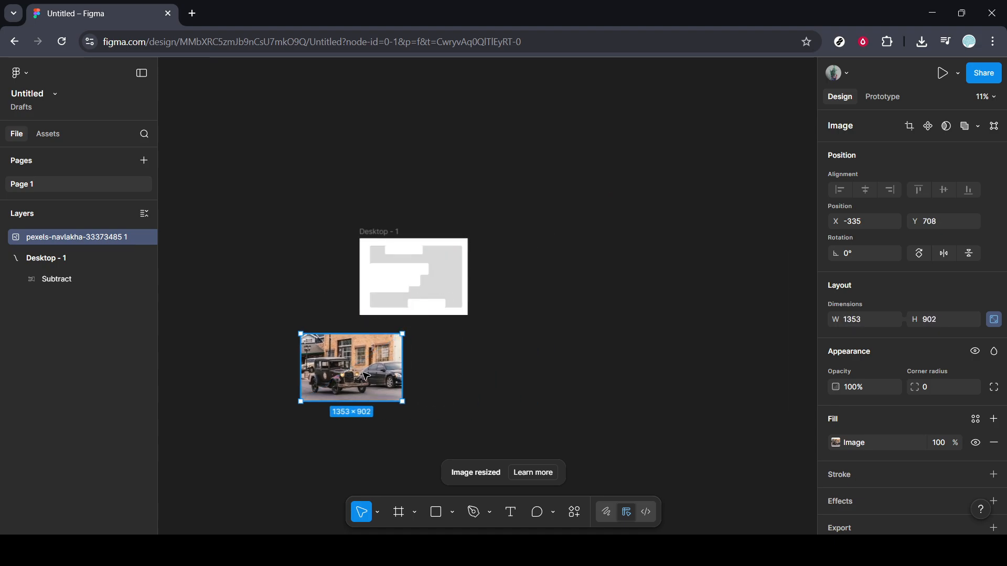
drag(370, 370, 426, 289)
Step: Scale the photo to about 1253 × 835 at X 100, Y 99 so it closely covers the subtracted shape
scroll(433, 288, up, 5)
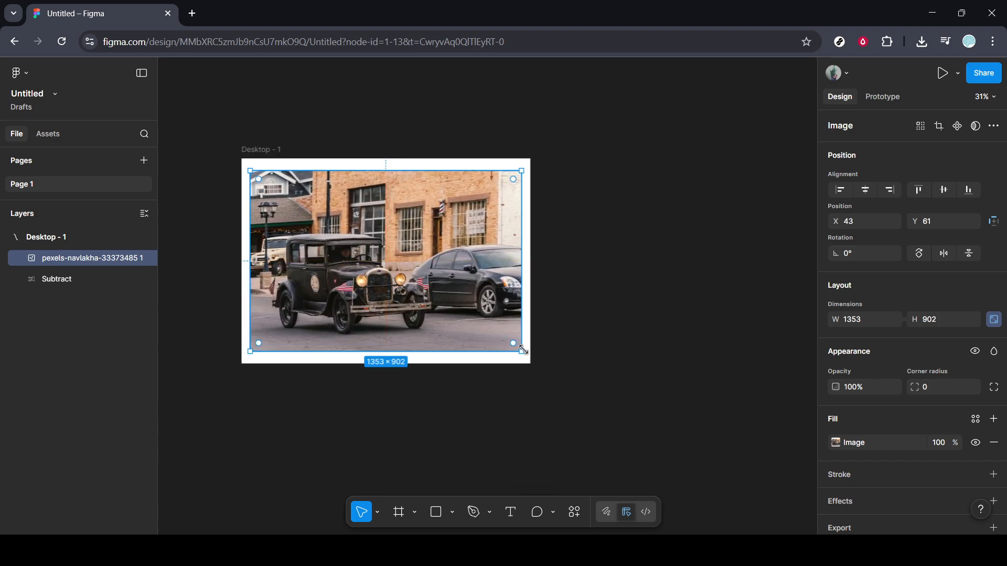
mouse_move(523, 349)
mouse_down()
mouse_move(504, 338)
mouse_move(522, 354)
mouse_move(512, 346)
mouse_up()
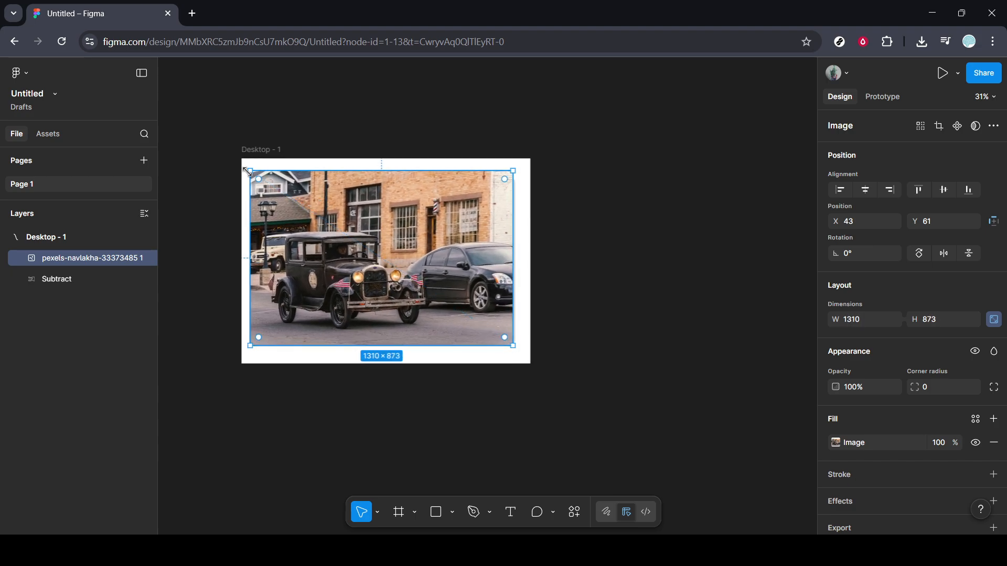
drag(247, 171, 269, 178)
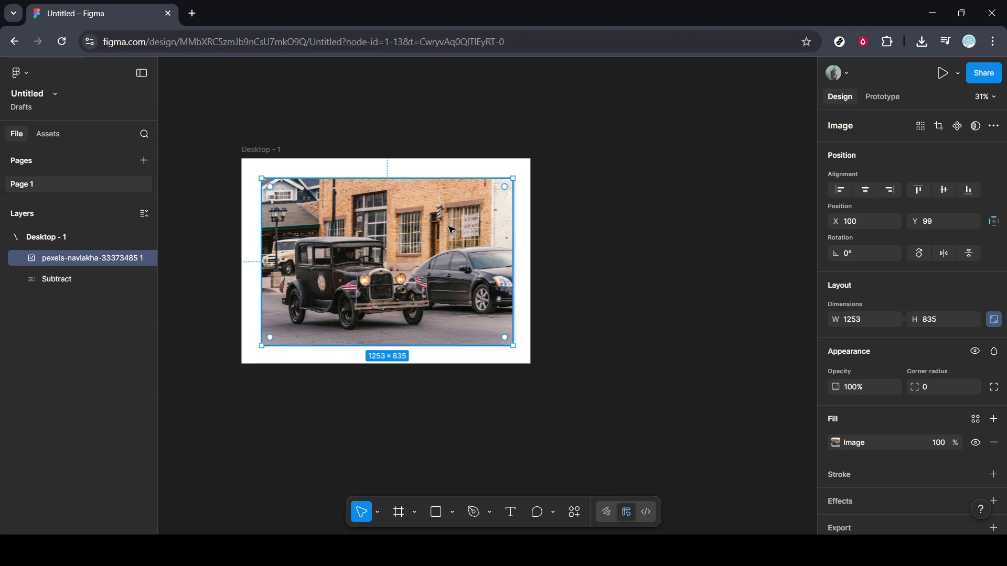
Step: Narrow the photo and subtracted shape together to about 1252 wide overall, and mask the photo with the shape
shift+click(48, 284)
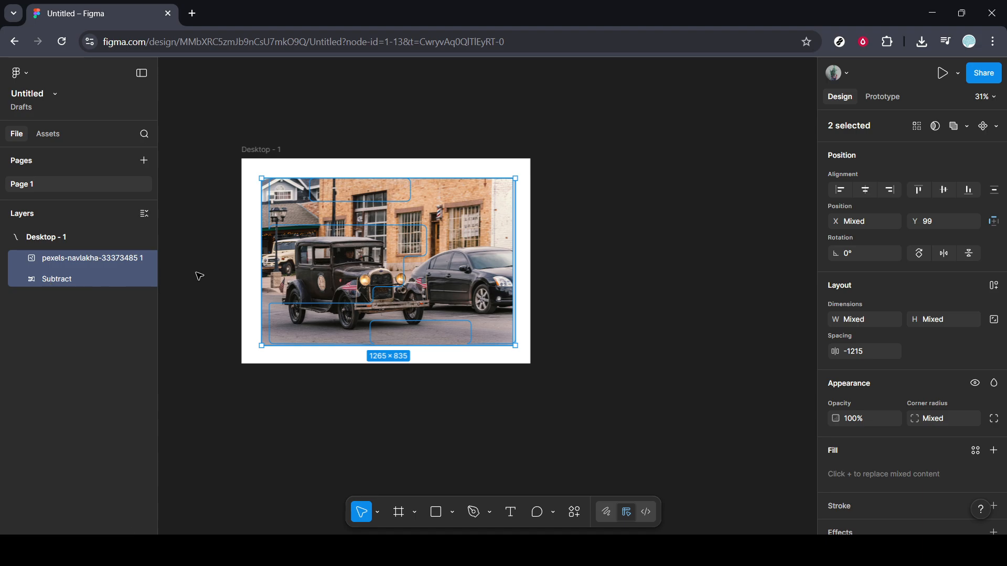
drag(261, 258, 264, 258)
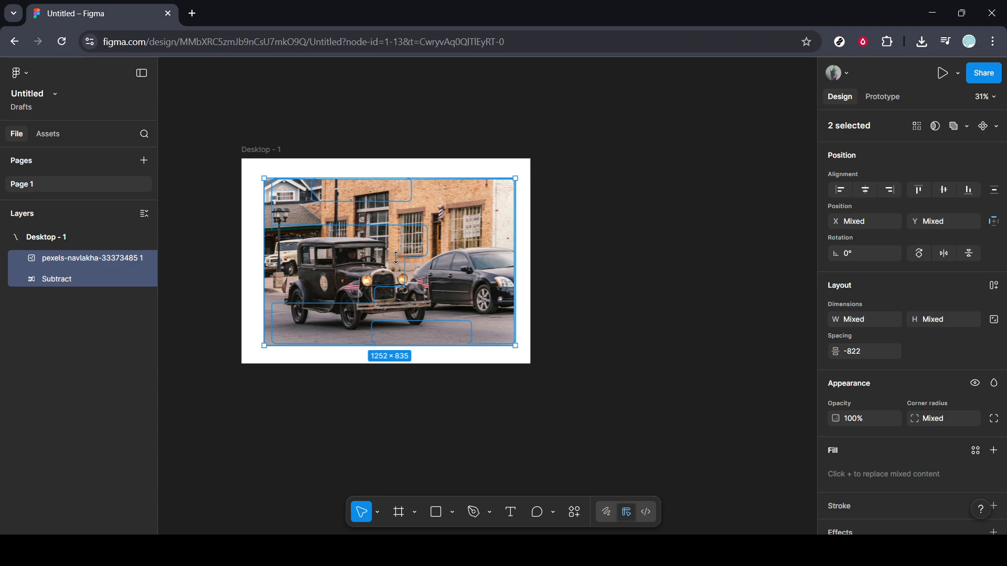
click(936, 129)
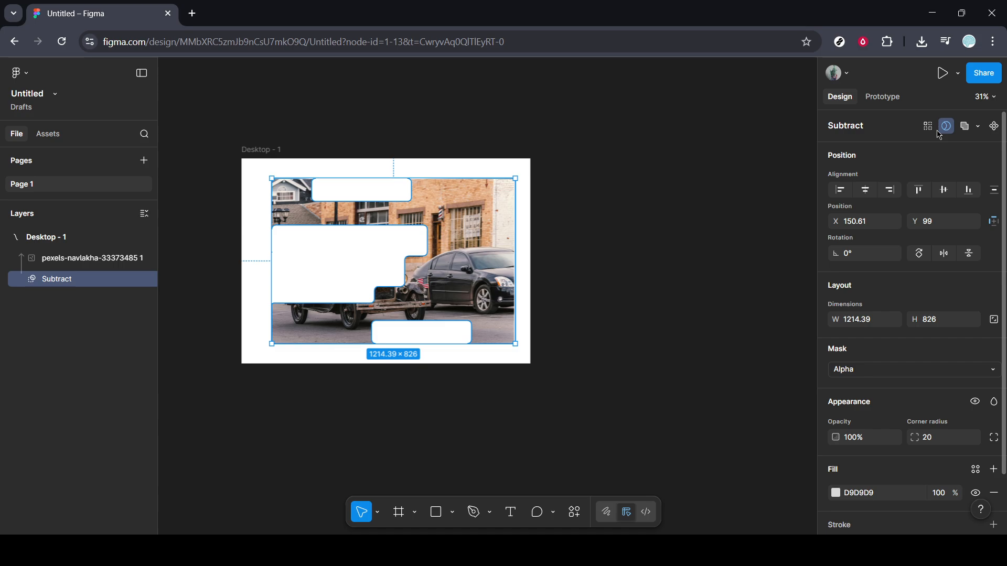
click(645, 261)
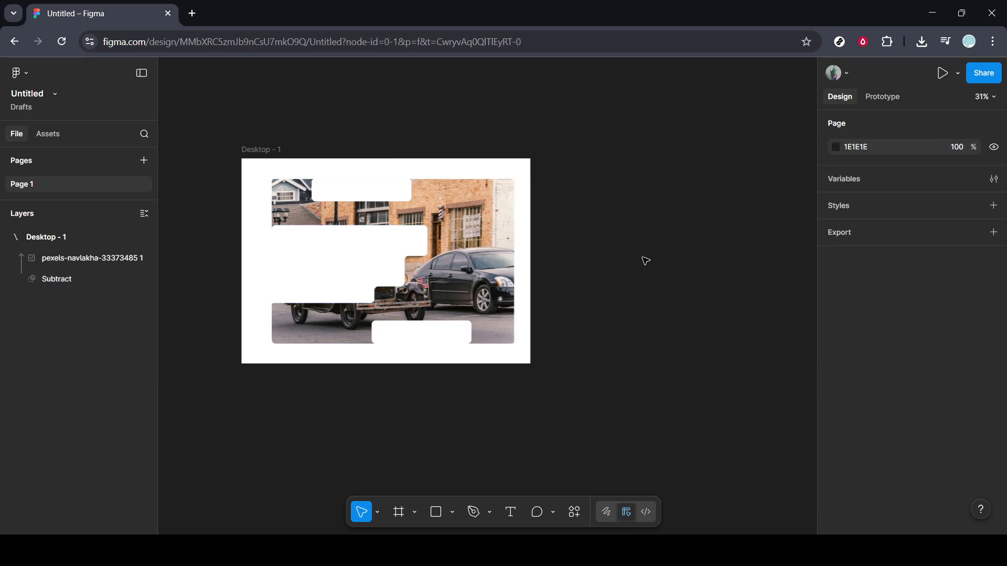
click(476, 275)
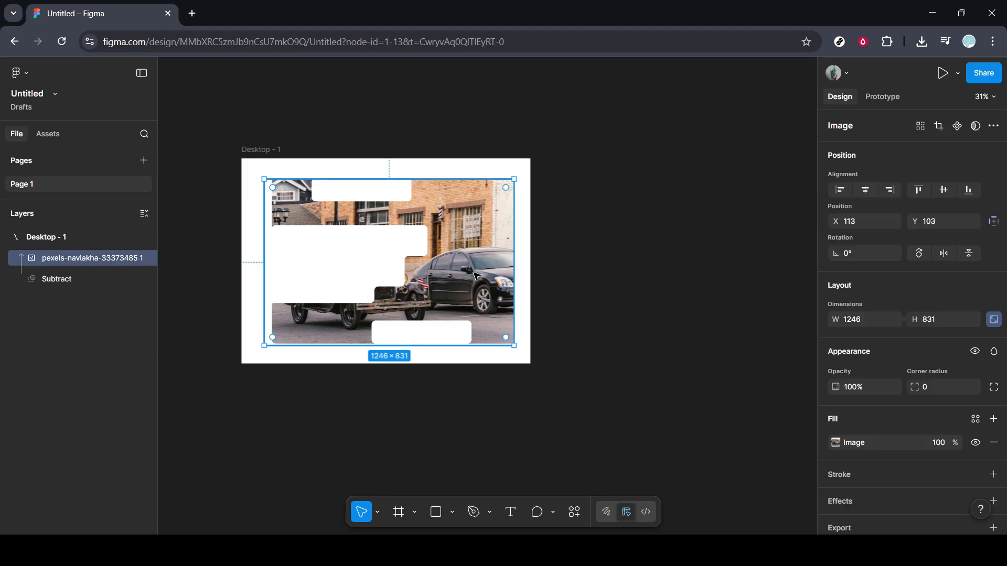
click(939, 127)
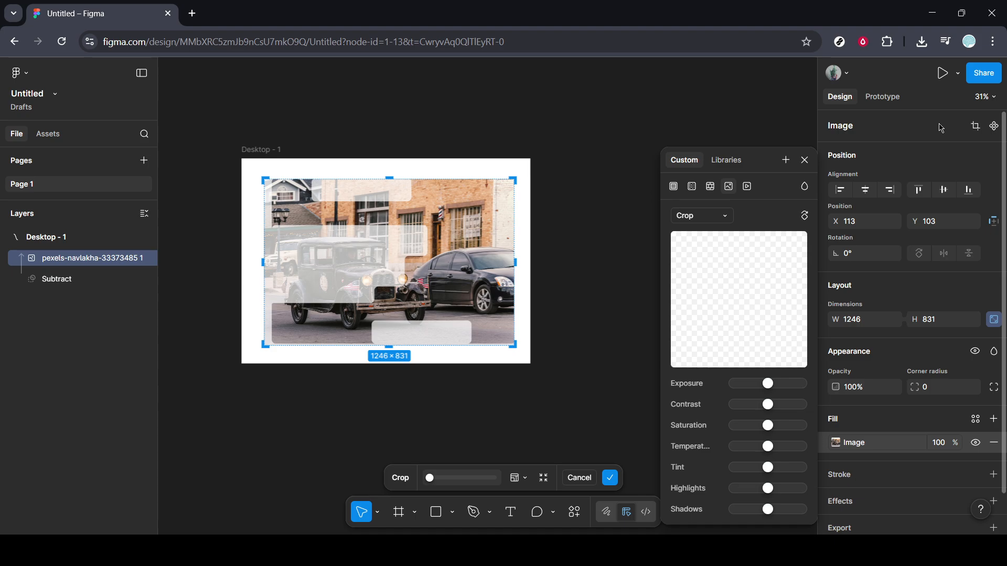
click(630, 300)
click(805, 160)
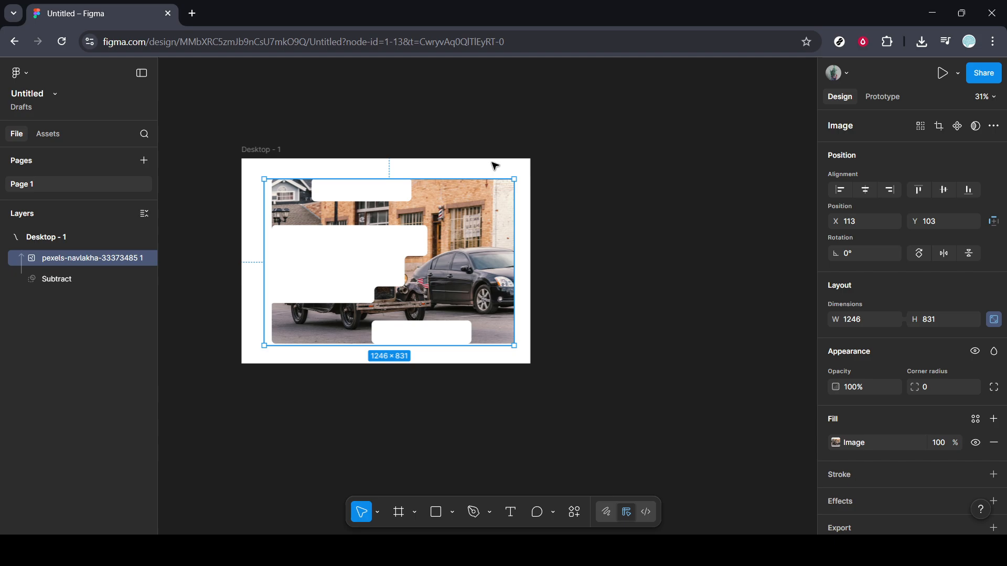
scroll(215, 300, up, 1)
scroll(215, 300, up, 5)
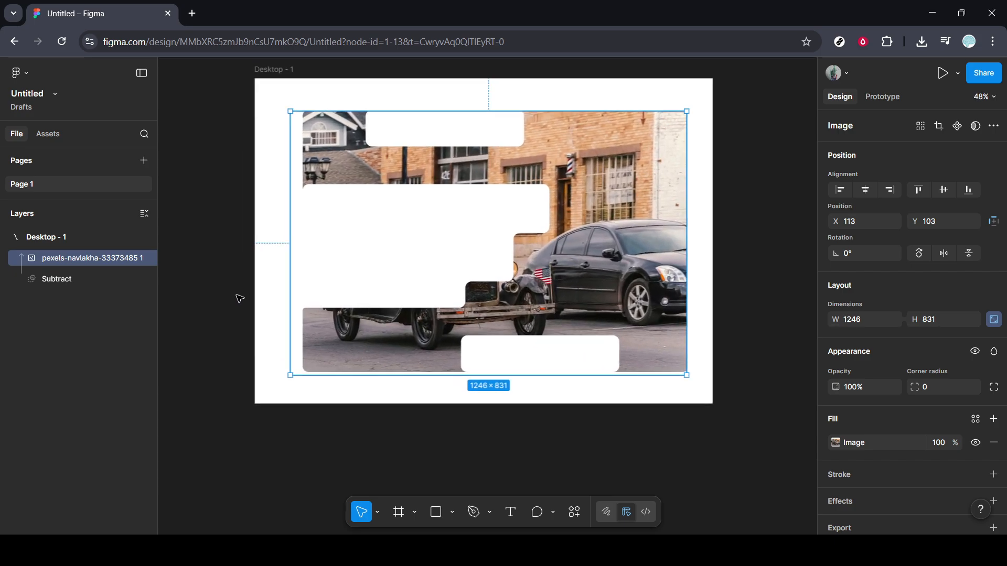
scroll(788, 220, up, 1)
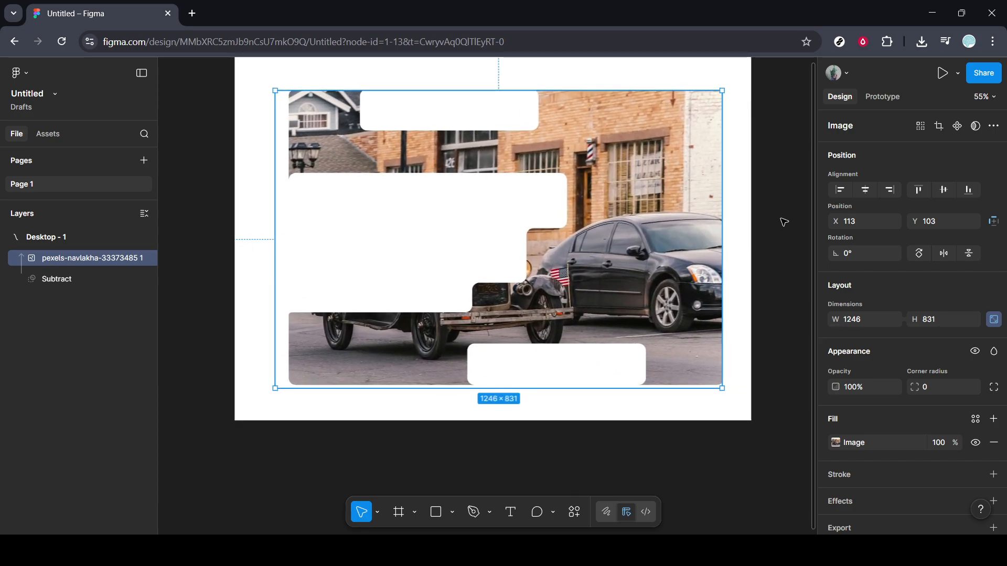
click(785, 221)
scroll(784, 222, up, 2)
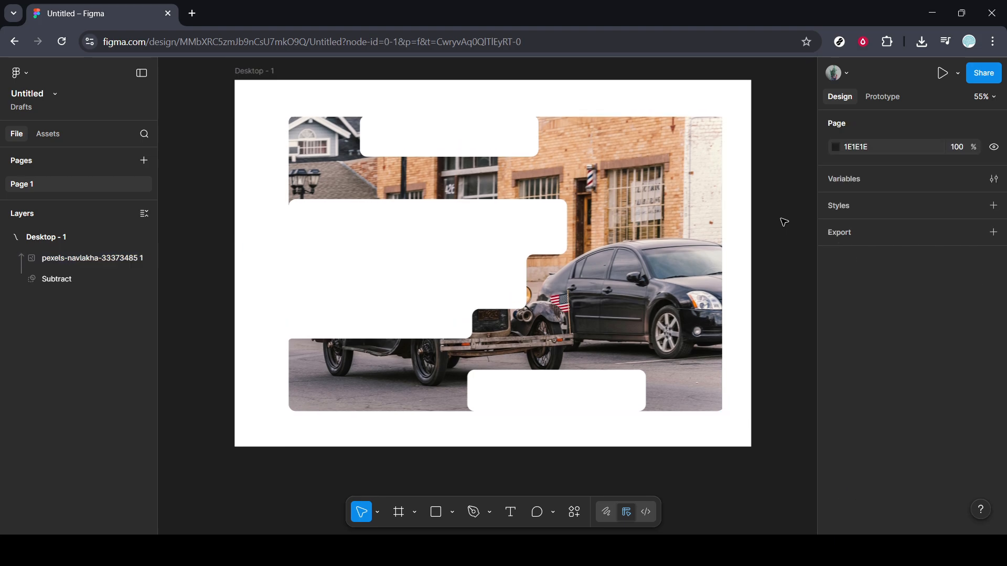